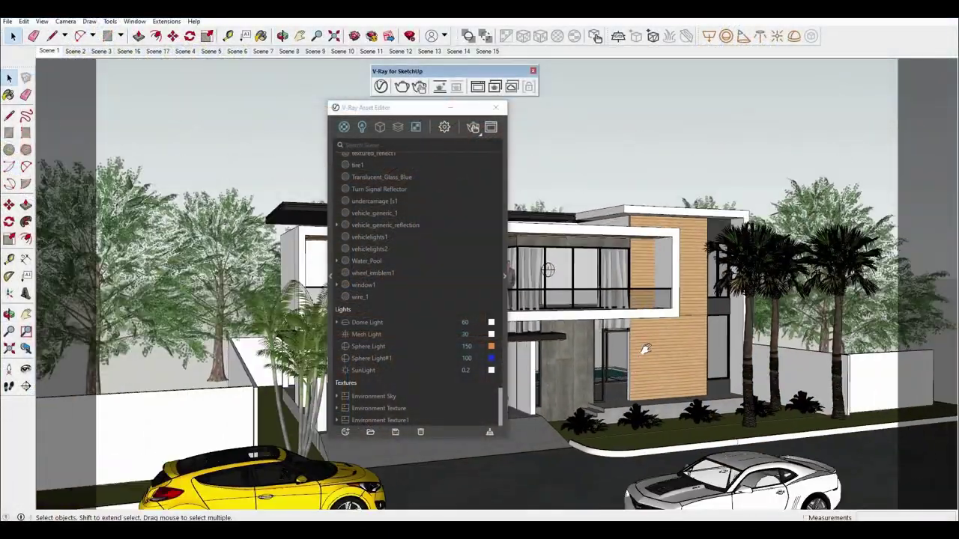
Zoom and orbit down to street level beside the yellow and white cars
{"action": "scroll", "coordinate": [646, 350], "scroll_direction": "down", "scroll_amount": 3}
{"action": "scroll", "coordinate": [605, 443], "scroll_direction": "up", "scroll_amount": 3}
{"action": "scroll", "coordinate": [651, 388], "scroll_direction": "up", "scroll_amount": 3}
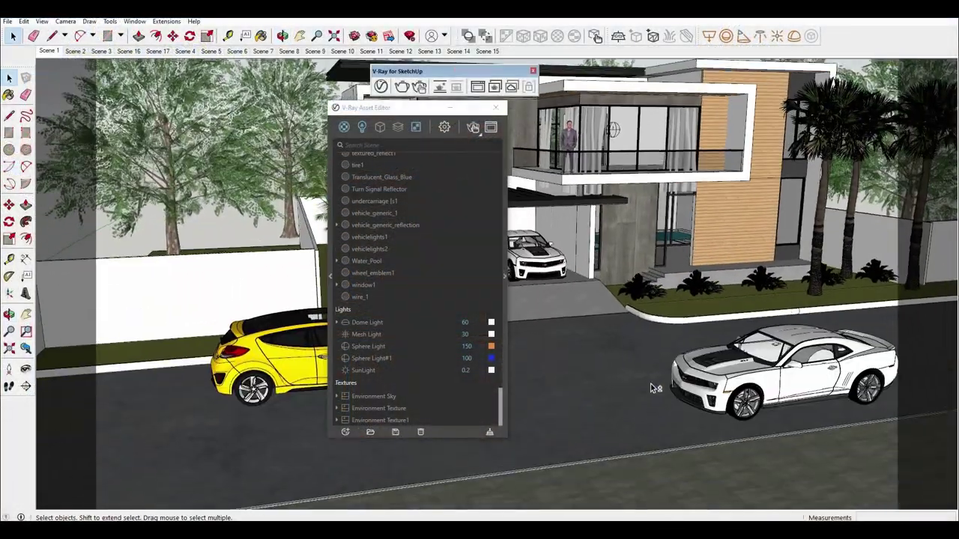
{"action": "scroll", "coordinate": [652, 388], "scroll_direction": "down", "scroll_amount": 3}
{"action": "mouse_move", "coordinate": [674, 374]}
{"action": "middle_mouse_down"}
{"action": "mouse_move", "coordinate": [360, 116]}
{"action": "mouse_move", "coordinate": [363, 127]}
{"action": "middle_mouse_up"}
Sample the grey Color_I22 ground material and open its V-Ray material settings
{"action": "left_click", "coordinate": [759, 264]}
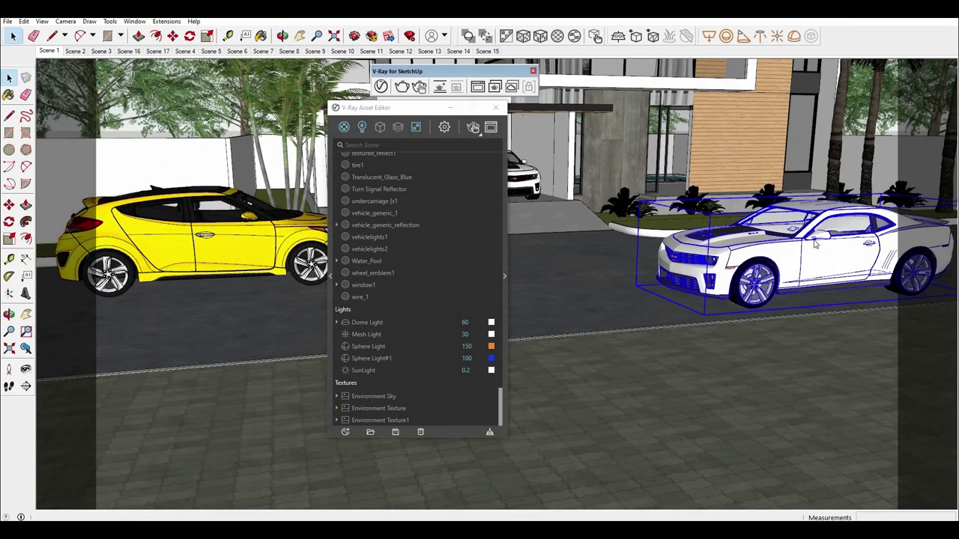
{"action": "key", "text": "b"}
{"action": "left_click", "coordinate": [919, 234]}
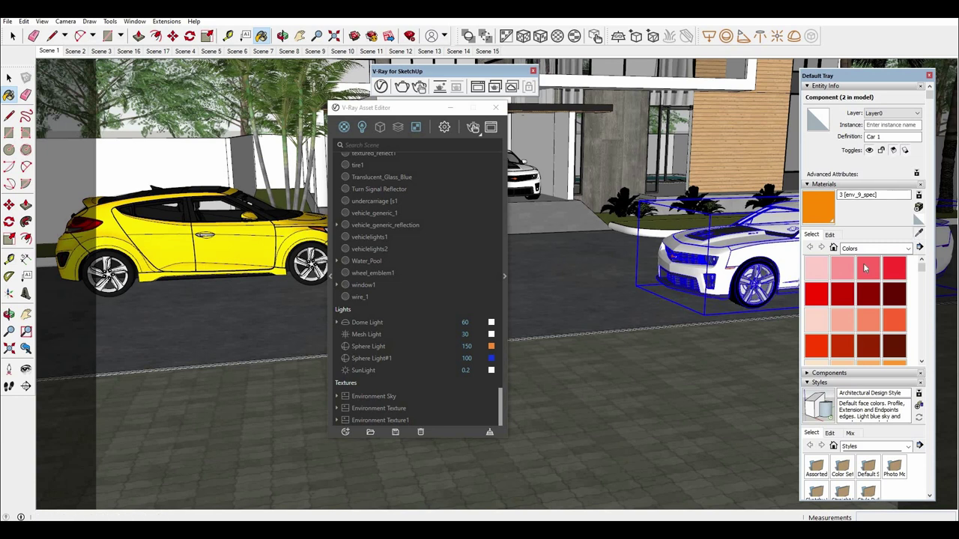
{"action": "left_click", "coordinate": [629, 355]}
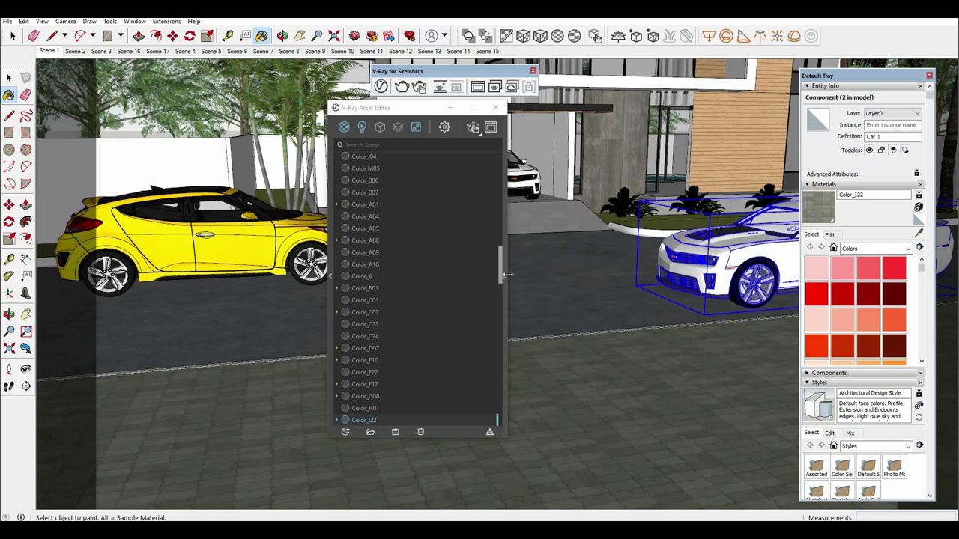
{"action": "left_click", "coordinate": [503, 270]}
{"action": "left_click", "coordinate": [505, 277]}
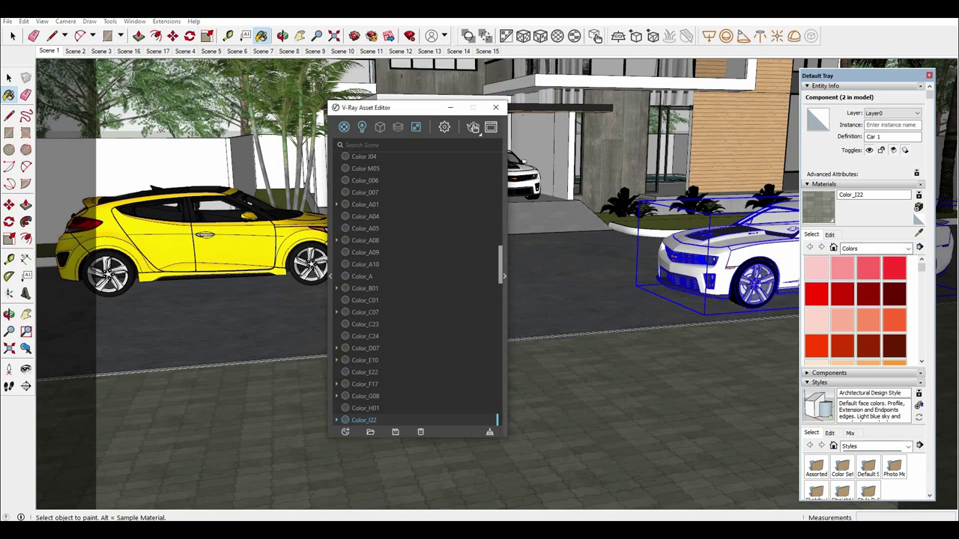
{"action": "left_click_drag", "start_coordinate": [426, 111], "coordinate": [302, 105]}
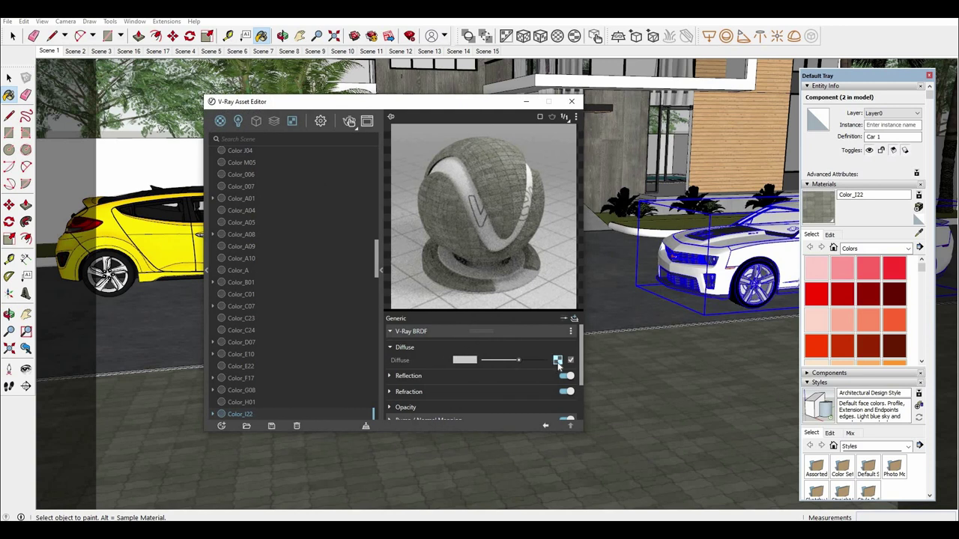
Copy Color_I22's diffuse texture and paste it as a copy into the bump map slot
{"action": "right_click", "coordinate": [557, 361]}
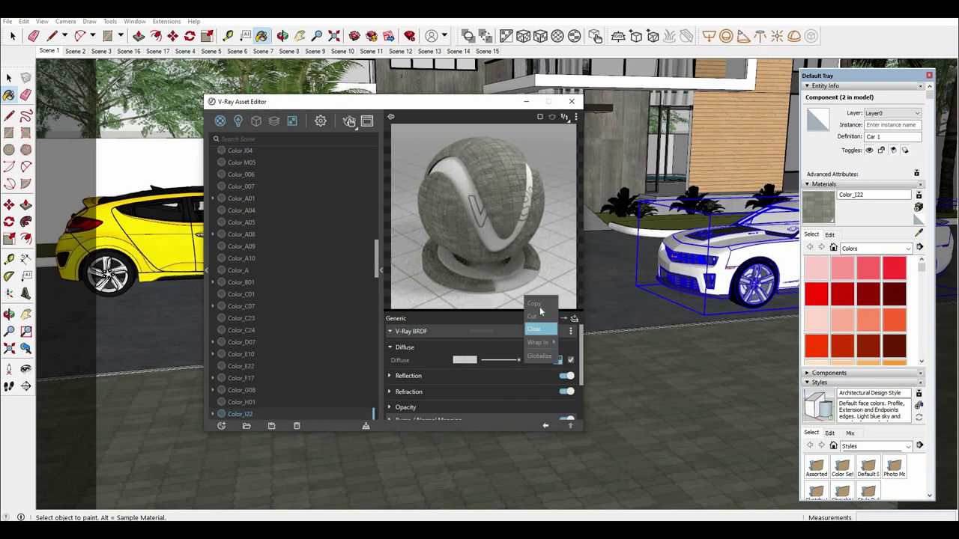
{"action": "left_click", "coordinate": [529, 383]}
{"action": "scroll", "coordinate": [503, 355], "scroll_direction": "down", "scroll_amount": 3}
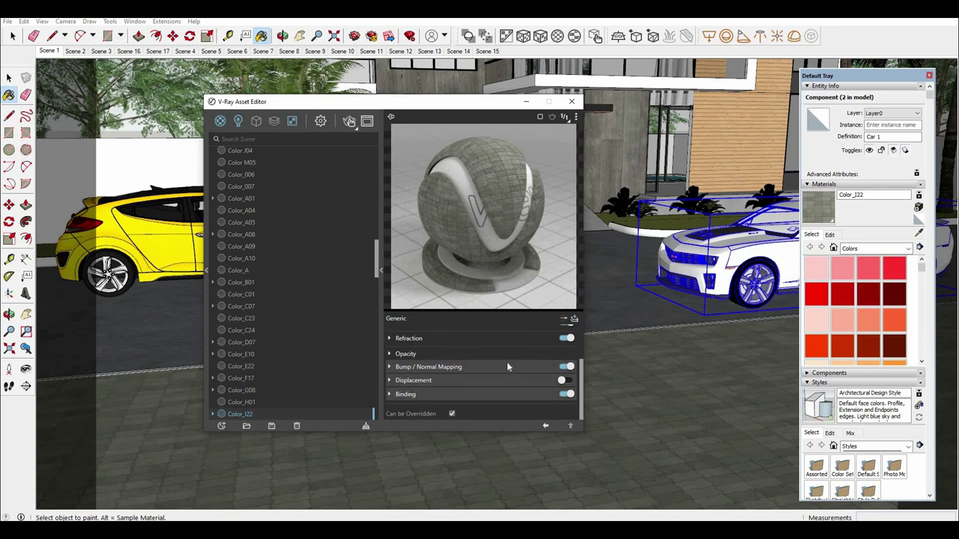
{"action": "left_click", "coordinate": [554, 367]}
{"action": "right_click", "coordinate": [569, 381]}
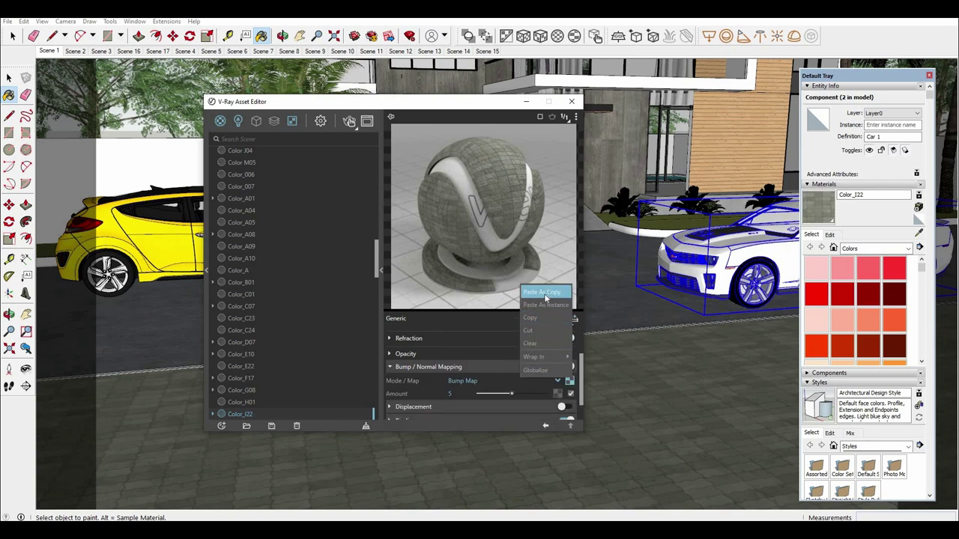
{"action": "left_click", "coordinate": [545, 293]}
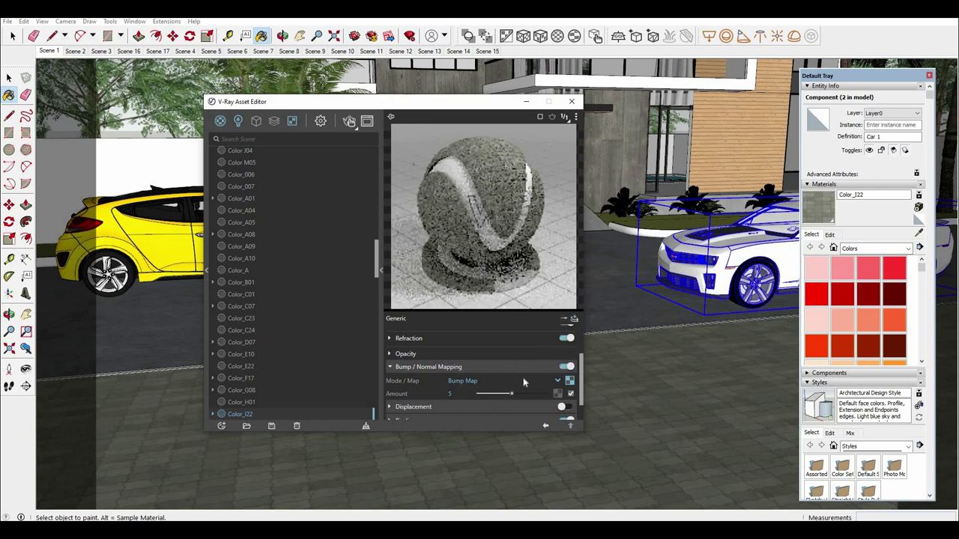
Raise Color_I22's reflection colour from black to grey, with reflection glossiness 0.9
{"action": "scroll", "coordinate": [500, 373], "scroll_direction": "down", "scroll_amount": 2}
{"action": "scroll", "coordinate": [510, 370], "scroll_direction": "up", "scroll_amount": 3}
{"action": "scroll", "coordinate": [511, 350], "scroll_direction": "up", "scroll_amount": 2}
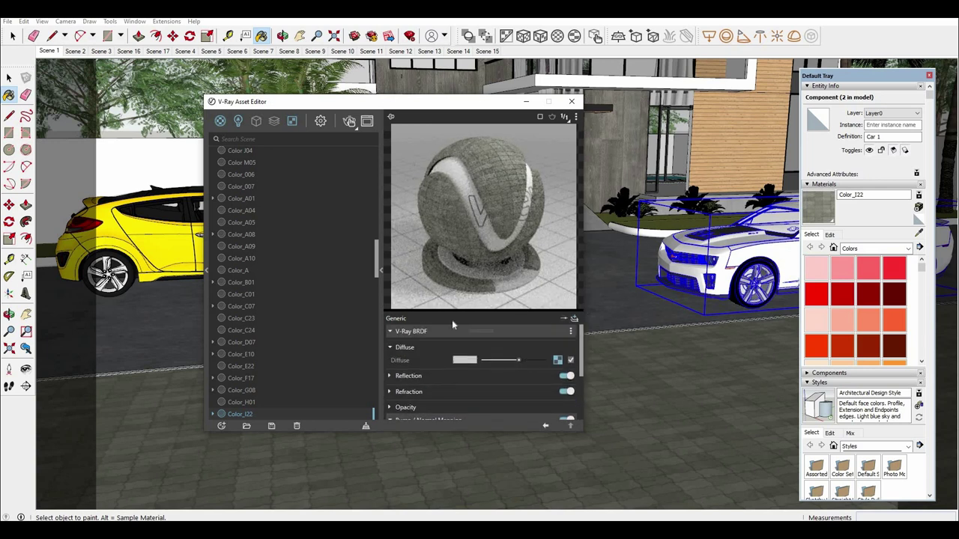
{"action": "left_click", "coordinate": [498, 376]}
{"action": "scroll", "coordinate": [489, 348], "scroll_direction": "down", "scroll_amount": 1}
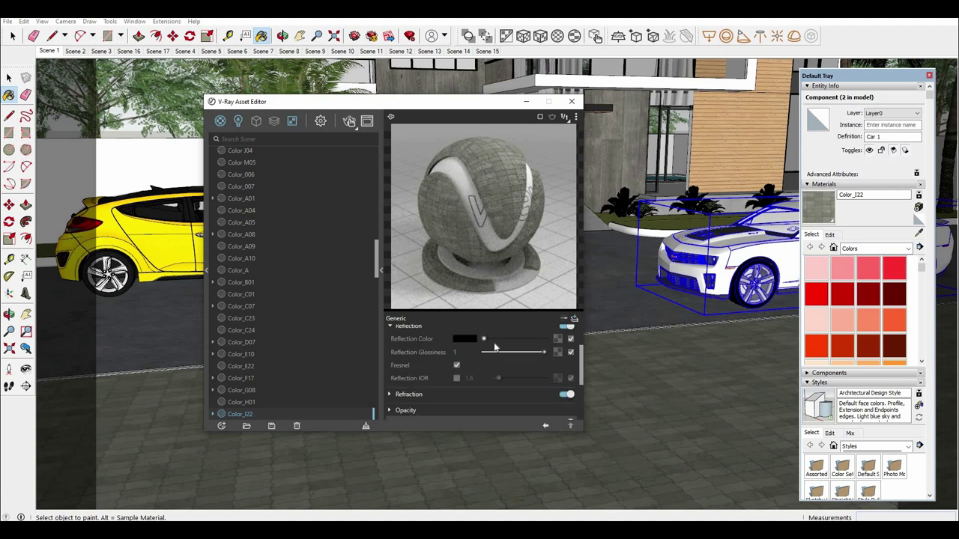
{"action": "left_click_drag", "start_coordinate": [495, 347], "coordinate": [493, 345]}
{"action": "key", "text": "alt"}
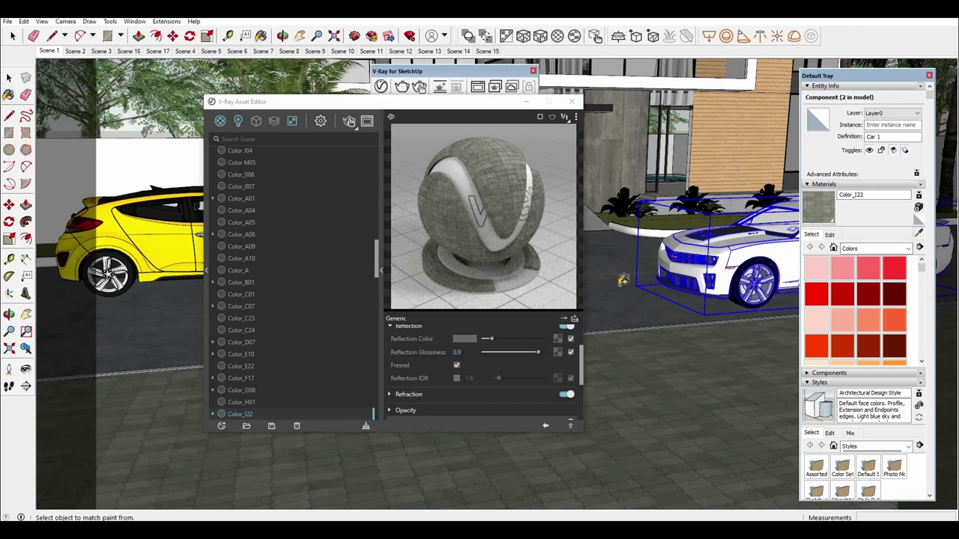
Sample Color H07 from the ground and preview it on sphere, cloth, then floor
{"action": "left_click", "coordinate": [605, 324], "text": "alt"}
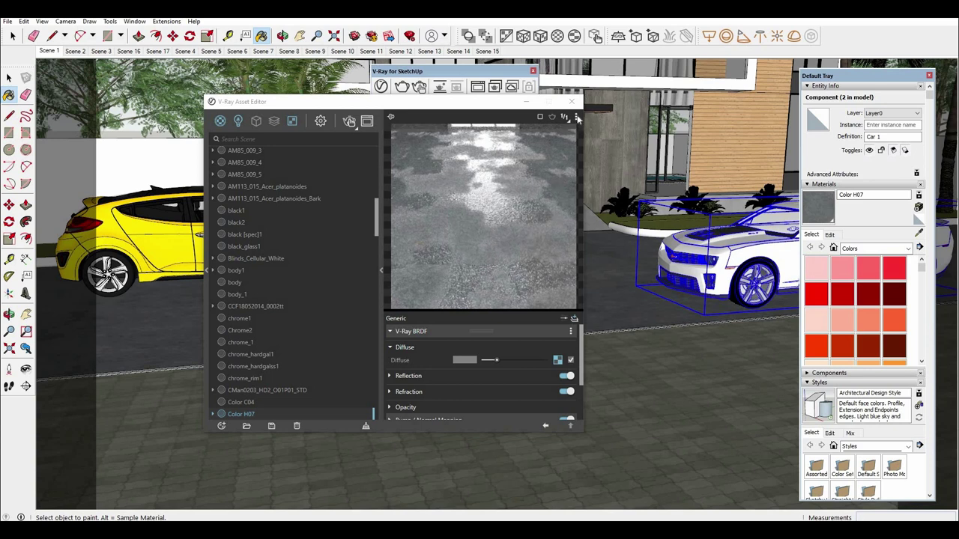
{"action": "left_click", "coordinate": [552, 117]}
{"action": "left_click", "coordinate": [535, 129]}
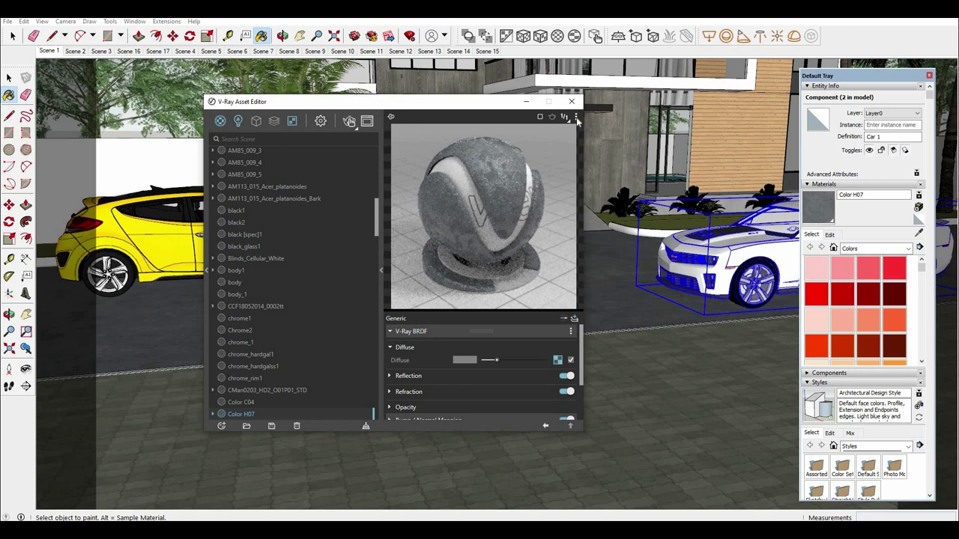
{"action": "left_click", "coordinate": [553, 117]}
{"action": "left_click", "coordinate": [543, 142]}
{"action": "left_click", "coordinate": [552, 117]}
{"action": "left_click", "coordinate": [542, 152]}
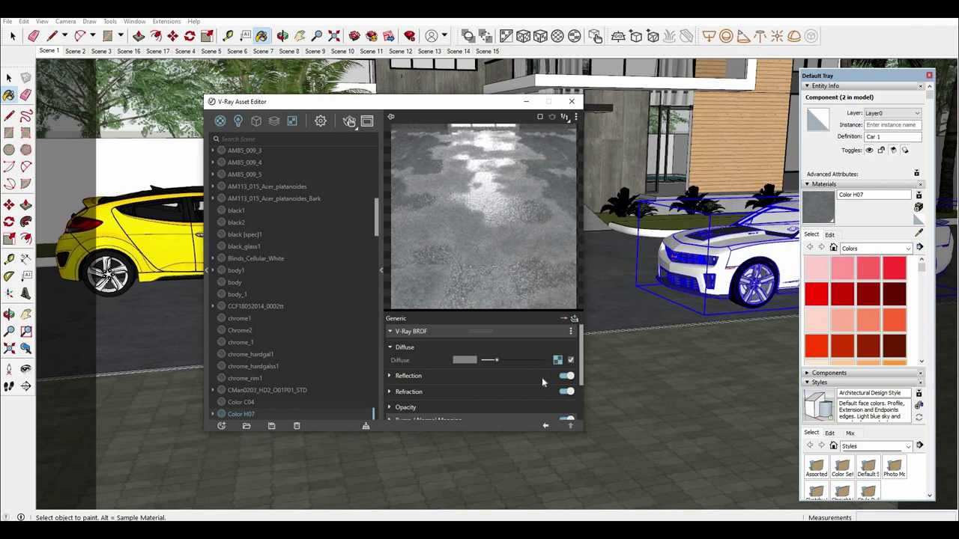
Open the bitmap texture settings for Color H07's bump map
{"action": "scroll", "coordinate": [542, 378], "scroll_direction": "down", "scroll_amount": 2}
{"action": "scroll", "coordinate": [517, 381], "scroll_direction": "down", "scroll_amount": 2}
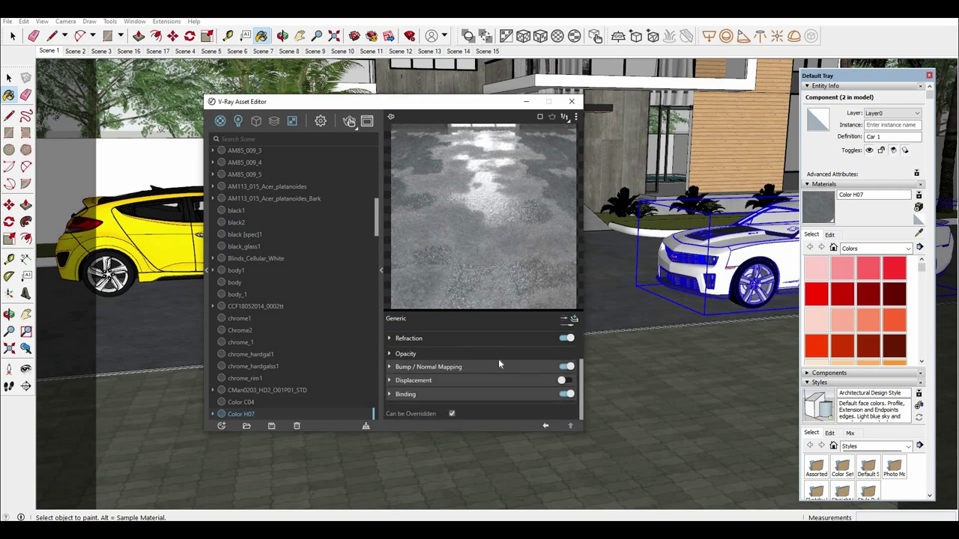
{"action": "left_click", "coordinate": [569, 381]}
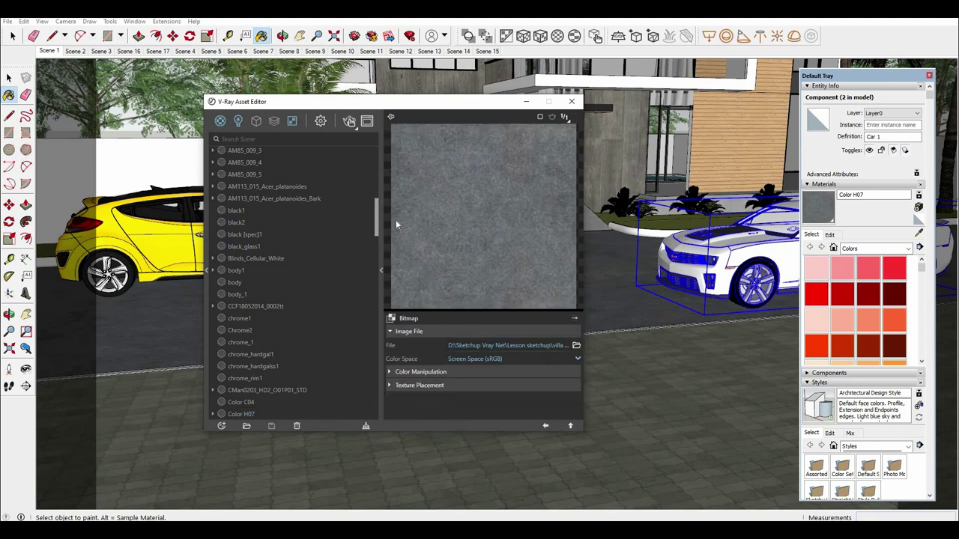
Load NtdUI.png as Color H07's bump bitmap at amount 0.8 for a wet floor look
{"action": "left_click", "coordinate": [391, 321]}
{"action": "left_click", "coordinate": [420, 129]}
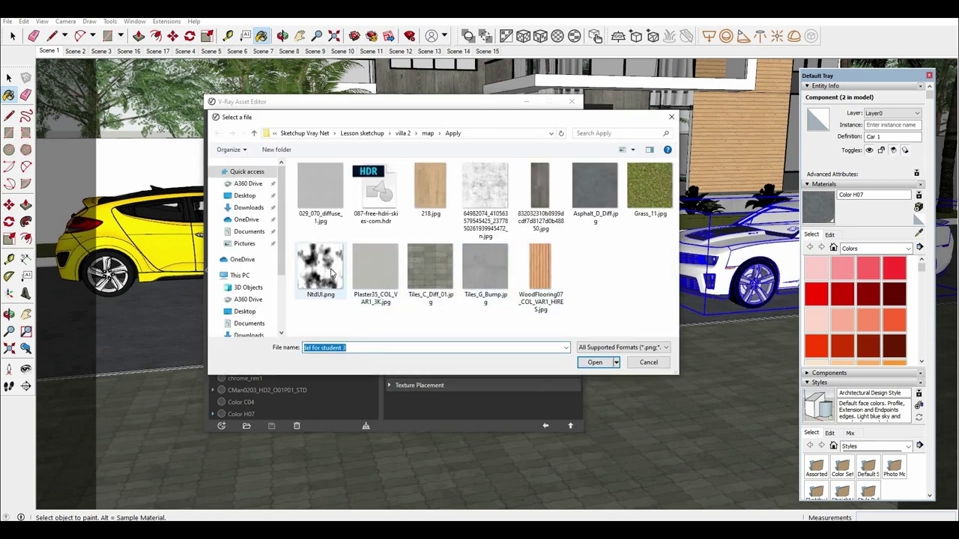
{"action": "double_click", "coordinate": [376, 267]}
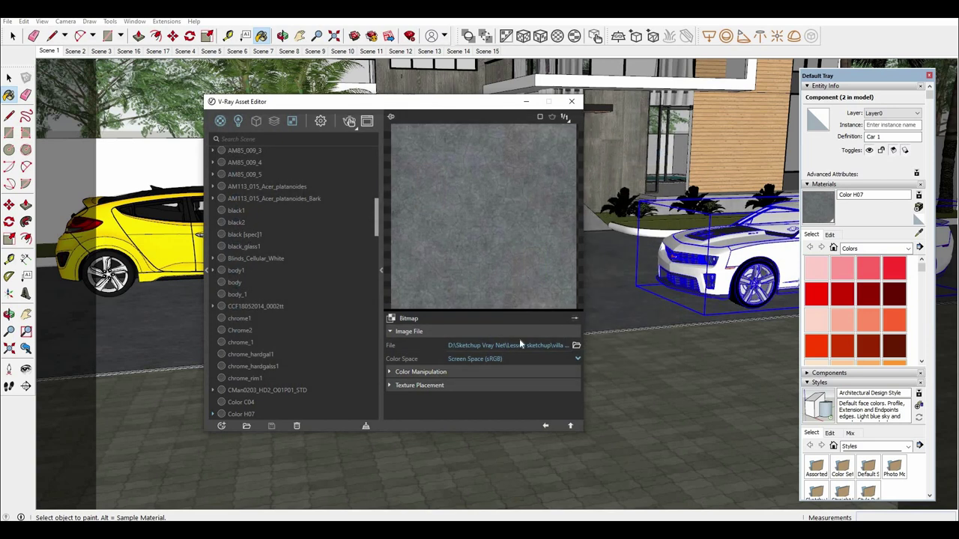
{"action": "left_click", "coordinate": [569, 426]}
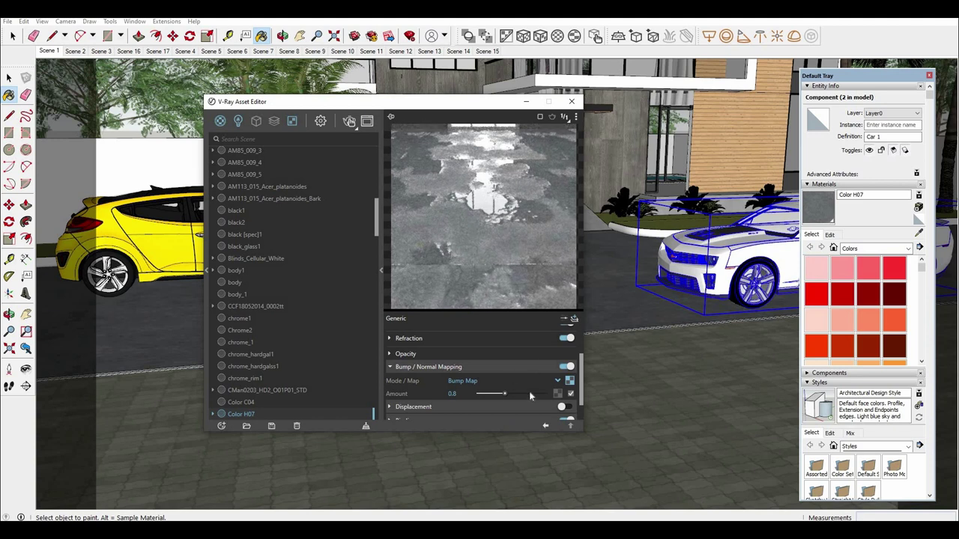
{"action": "scroll", "coordinate": [530, 395], "scroll_direction": "down", "scroll_amount": 1}
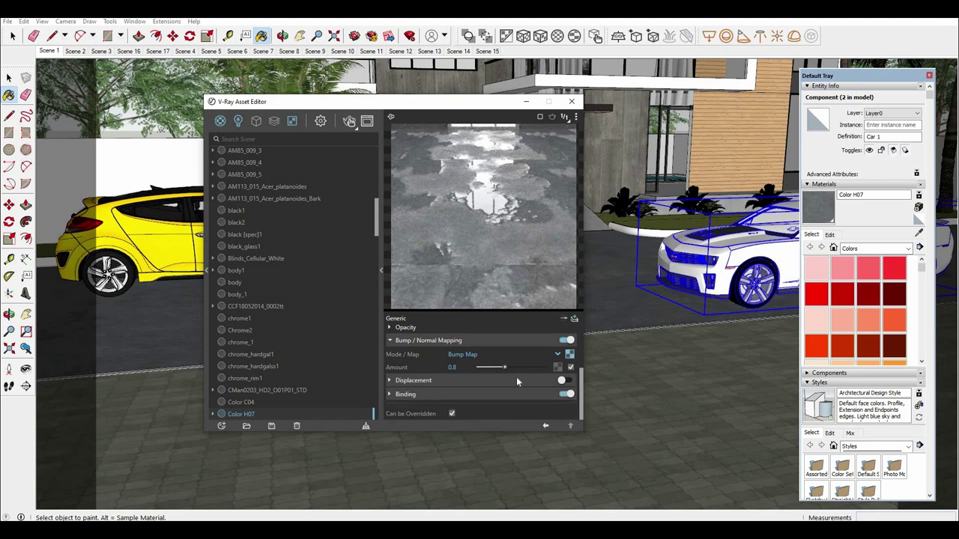
{"action": "scroll", "coordinate": [516, 382], "scroll_direction": "up", "scroll_amount": 2}
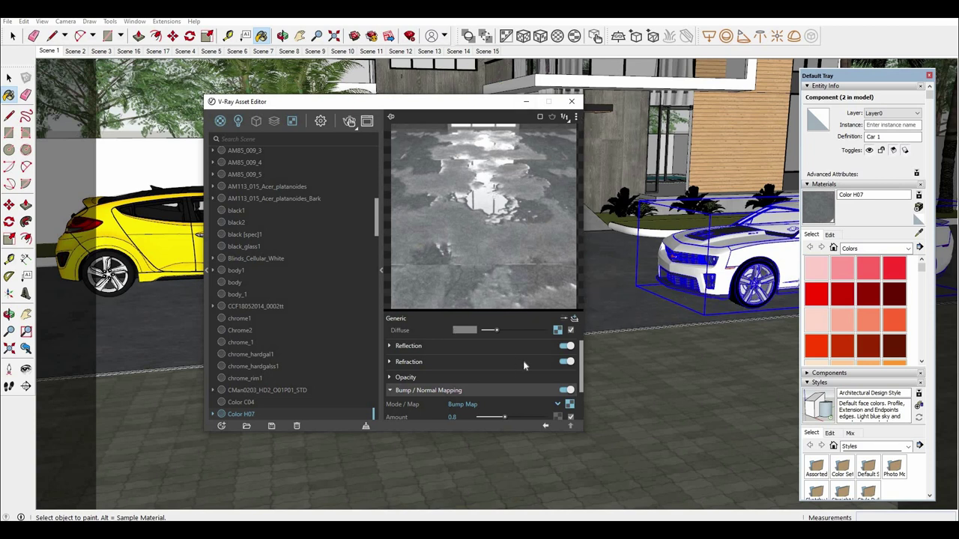
{"action": "scroll", "coordinate": [490, 360], "scroll_direction": "up", "scroll_amount": 1}
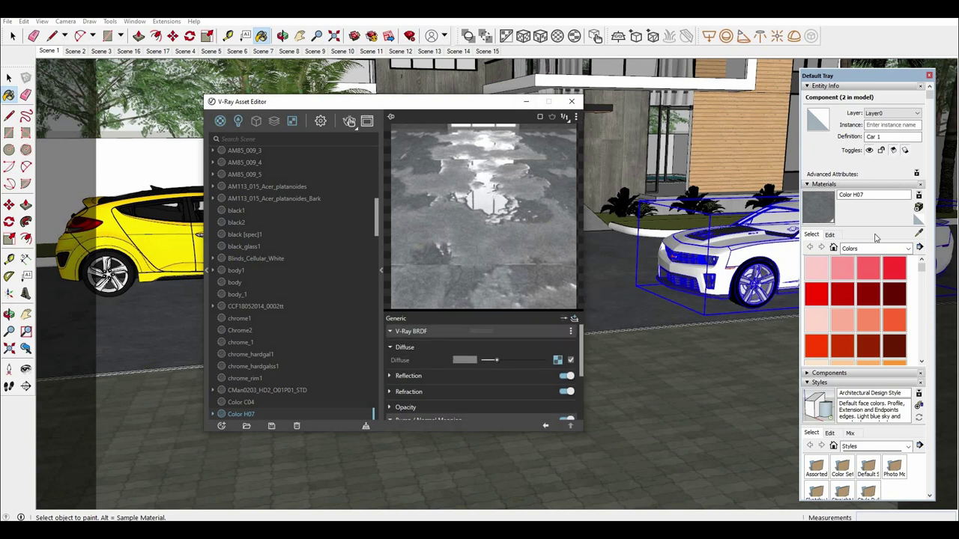
Orbit and zoom the view to bring the house and parked cars into view
{"action": "left_click", "coordinate": [349, 121]}
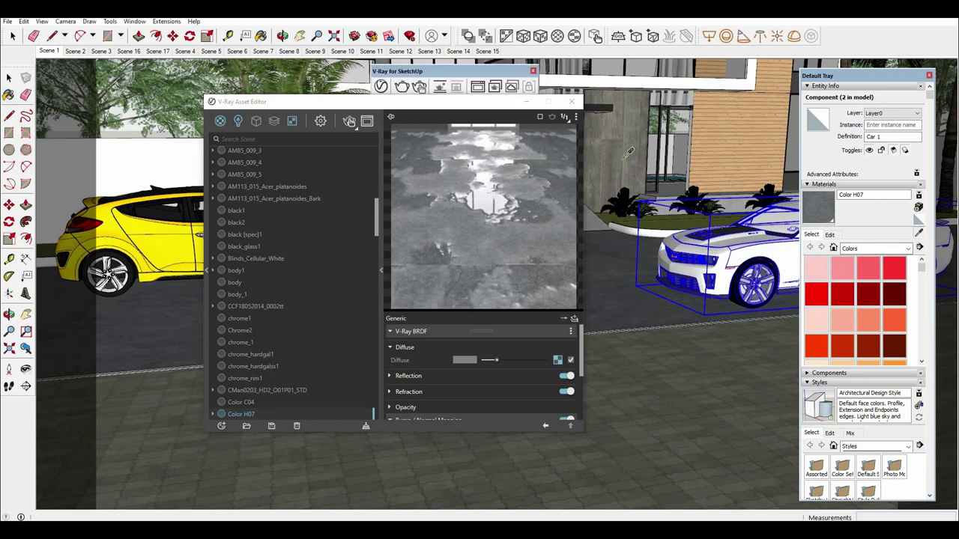
{"action": "mouse_move", "coordinate": [661, 303]}
{"action": "middle_mouse_down"}
{"action": "mouse_move", "coordinate": [636, 311]}
{"action": "mouse_move", "coordinate": [699, 325]}
{"action": "mouse_move", "coordinate": [623, 286]}
{"action": "middle_mouse_up"}
{"action": "scroll", "coordinate": [624, 286], "scroll_direction": "up", "scroll_amount": 3}
{"action": "scroll", "coordinate": [650, 224], "scroll_direction": "up", "scroll_amount": 3}
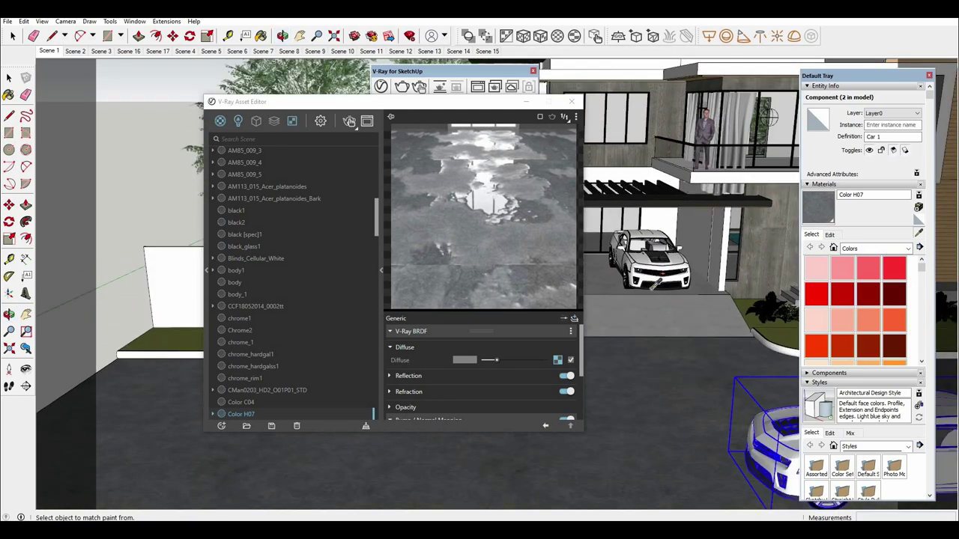
{"action": "scroll", "coordinate": [652, 224], "scroll_direction": "up", "scroll_amount": 3}
{"action": "scroll", "coordinate": [654, 343], "scroll_direction": "up", "scroll_amount": 3}
{"action": "scroll", "coordinate": [653, 303], "scroll_direction": "down", "scroll_amount": 2}
{"action": "scroll", "coordinate": [663, 337], "scroll_direction": "down", "scroll_amount": 2}
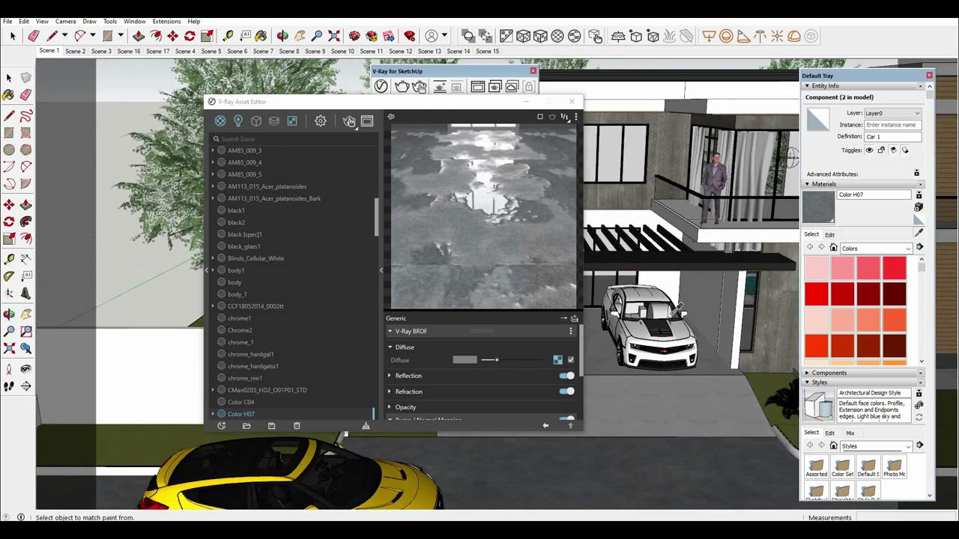
{"action": "scroll", "coordinate": [663, 341], "scroll_direction": "down", "scroll_amount": 2}
{"action": "mouse_move", "coordinate": [616, 368]}
{"action": "middle_mouse_down"}
{"action": "mouse_move", "coordinate": [632, 334]}
{"action": "mouse_move", "coordinate": [622, 359]}
{"action": "middle_mouse_up"}
Sample Color_E10 and review its bump amount 5 and reflection glossiness 1
{"action": "key", "text": "b"}
{"action": "left_click", "coordinate": [612, 379], "text": "alt"}
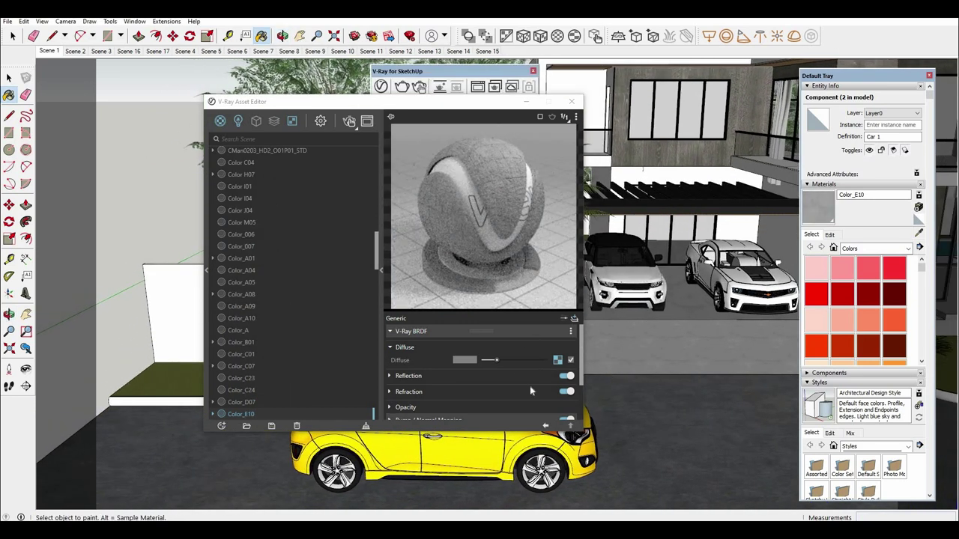
{"action": "scroll", "coordinate": [529, 386], "scroll_direction": "down", "scroll_amount": 2}
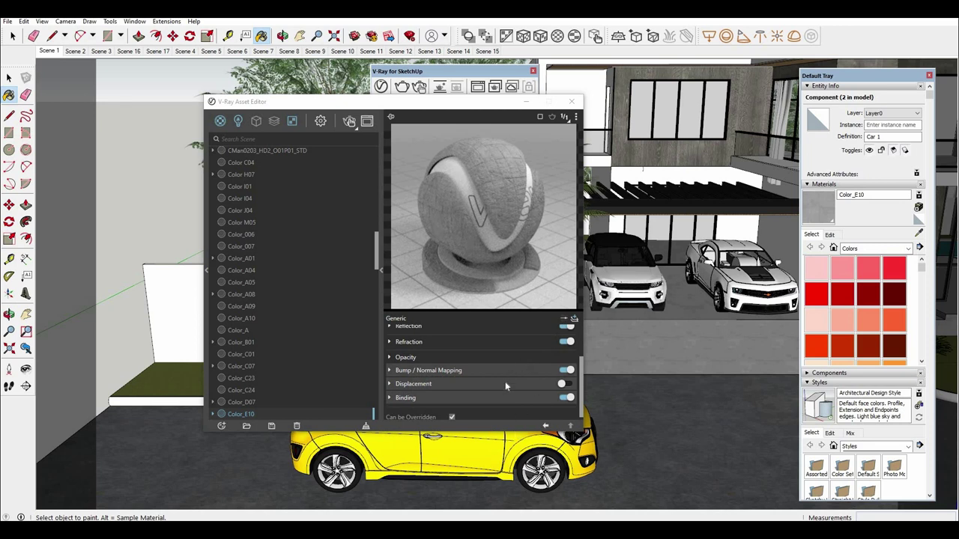
{"action": "left_click", "coordinate": [529, 371]}
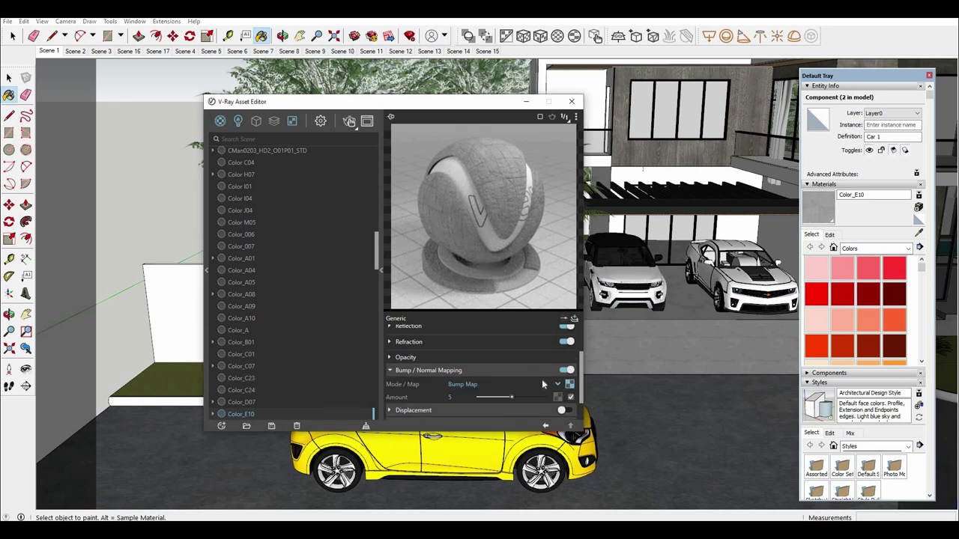
{"action": "scroll", "coordinate": [524, 379], "scroll_direction": "up", "scroll_amount": 3}
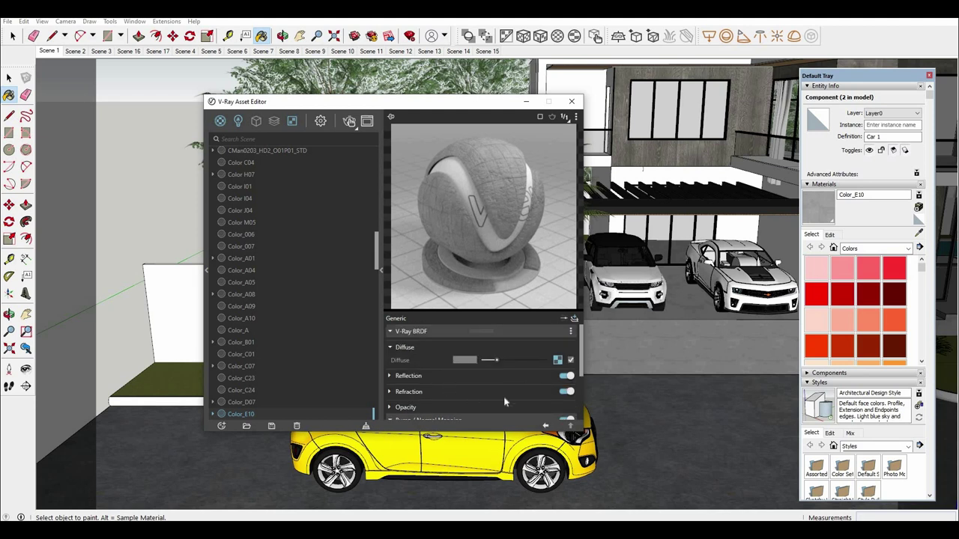
{"action": "left_click", "coordinate": [502, 375]}
{"action": "scroll", "coordinate": [505, 390], "scroll_direction": "up", "scroll_amount": 2}
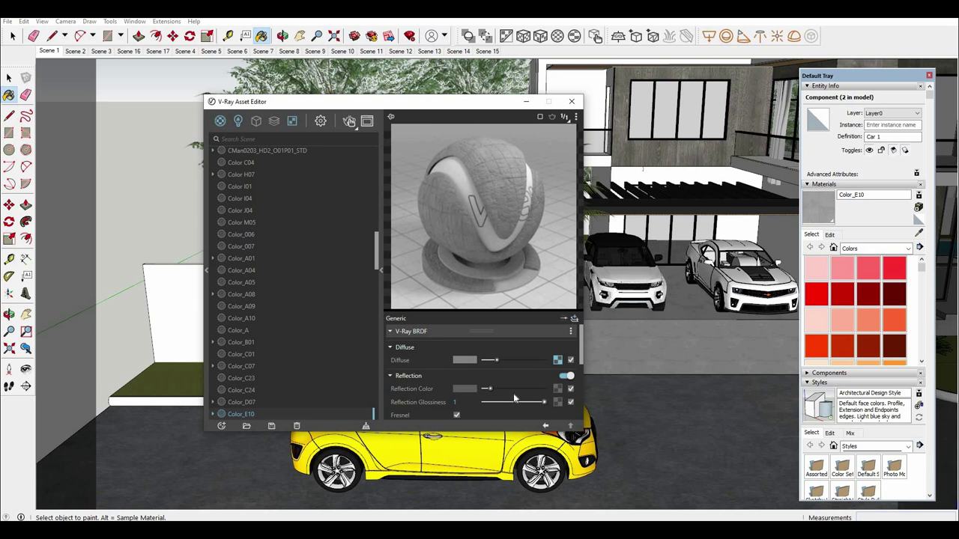
{"action": "scroll", "coordinate": [515, 396], "scroll_direction": "down", "scroll_amount": 2}
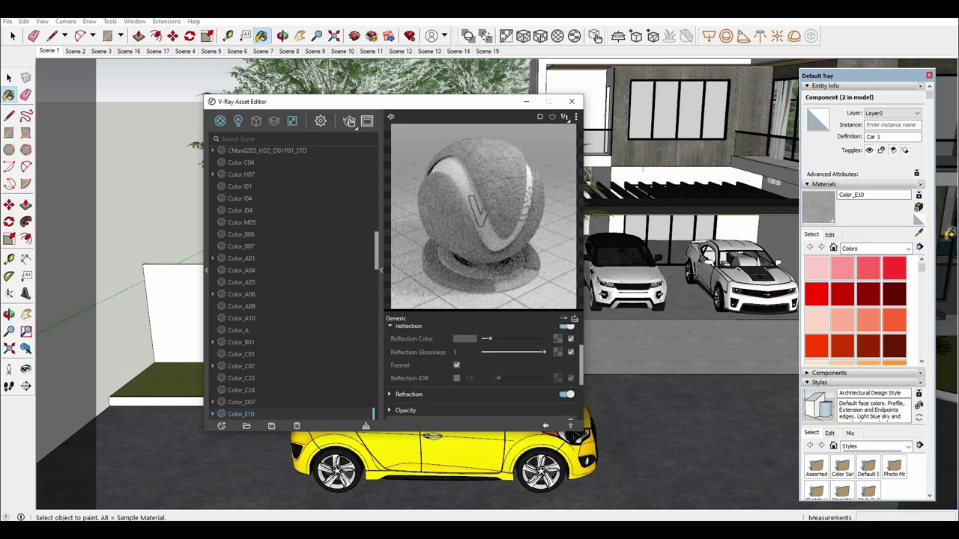
{"action": "left_click", "coordinate": [919, 233]}
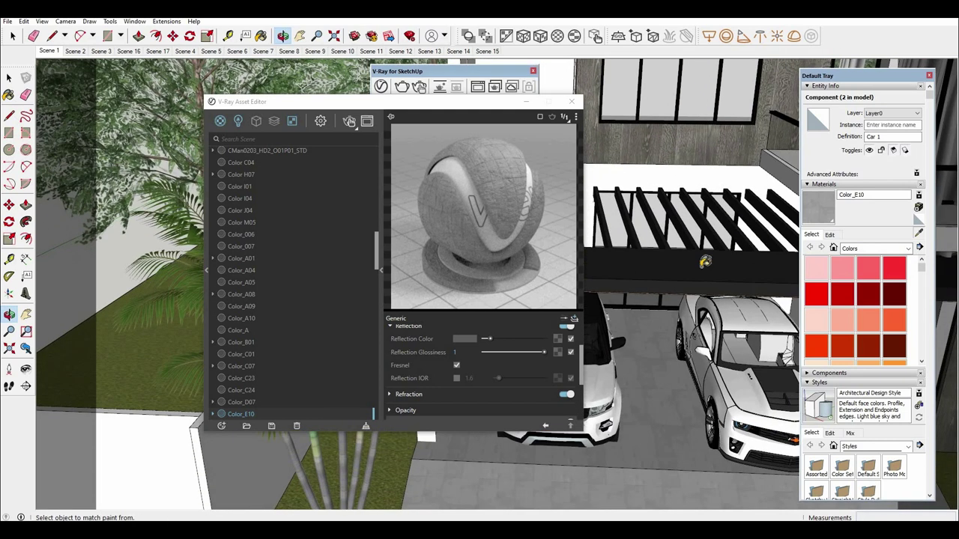
Set Color_C24's reflection glossiness to 0.55, then sample the white Color J04 material
{"action": "left_click", "coordinate": [603, 285]}
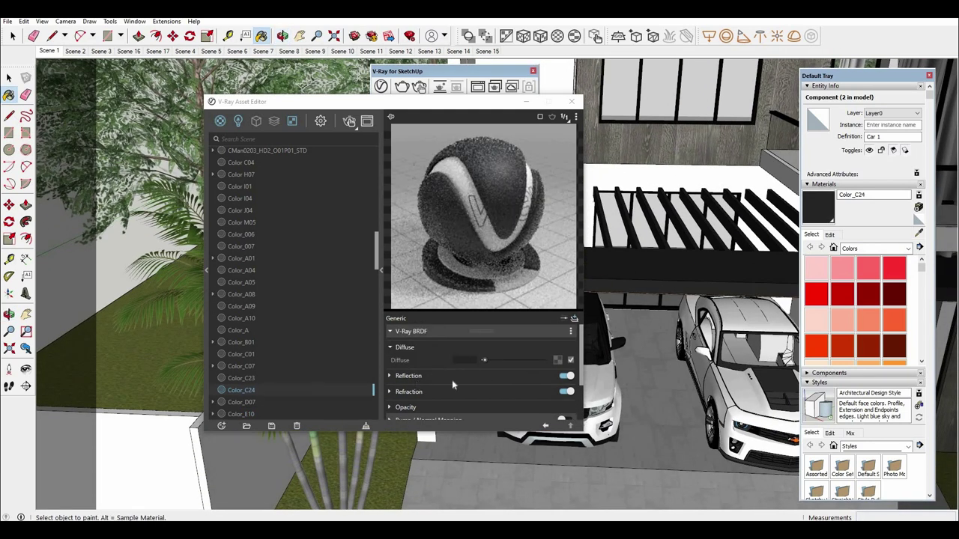
{"action": "left_click", "coordinate": [459, 375]}
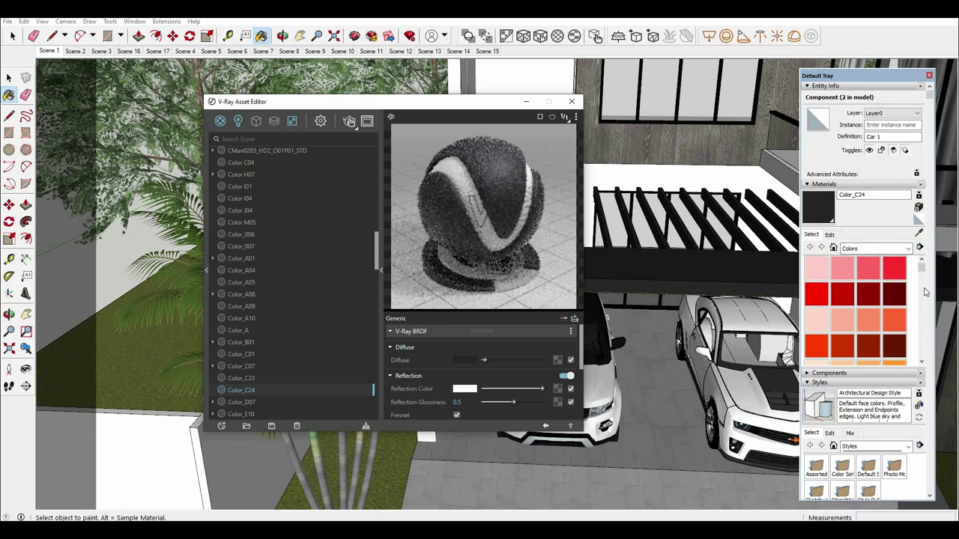
{"action": "left_click", "coordinate": [517, 401]}
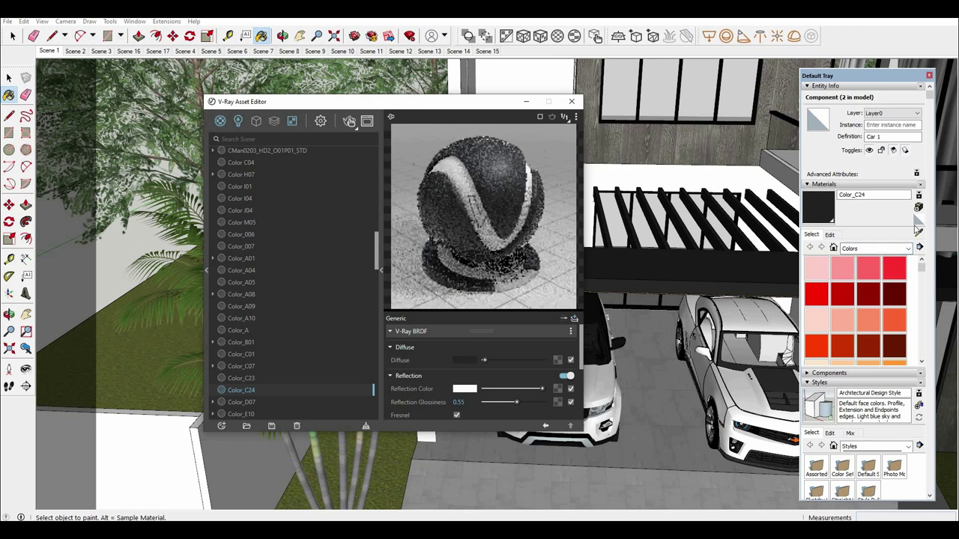
{"action": "left_click", "coordinate": [919, 233]}
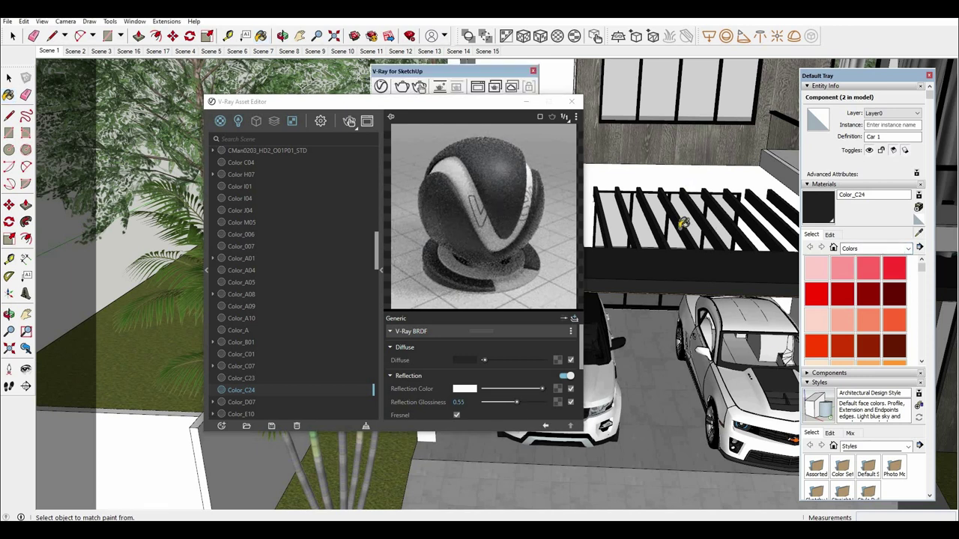
{"action": "left_click", "coordinate": [684, 223]}
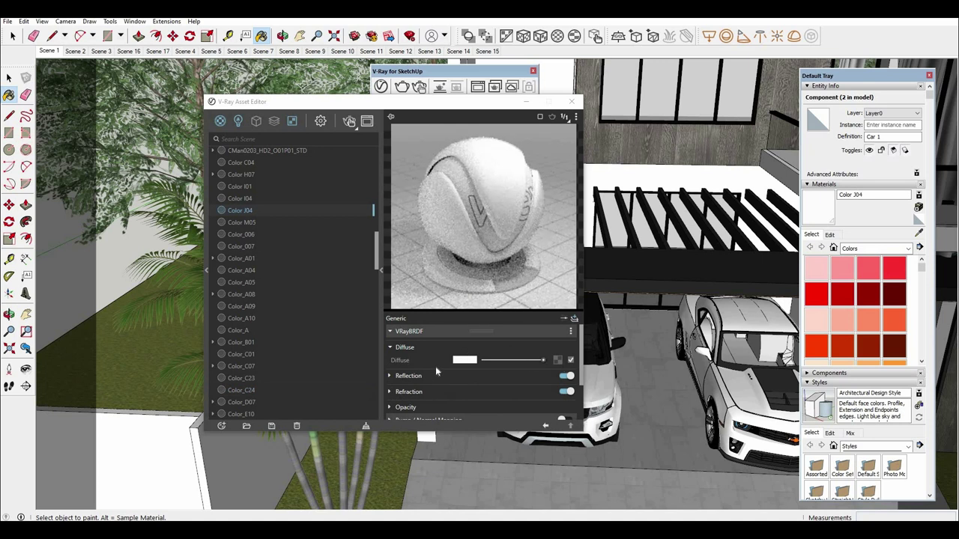
Raise Color J04's reflection glossiness to 0.55 and orbit toward the upper-floor windows
{"action": "left_click", "coordinate": [544, 376]}
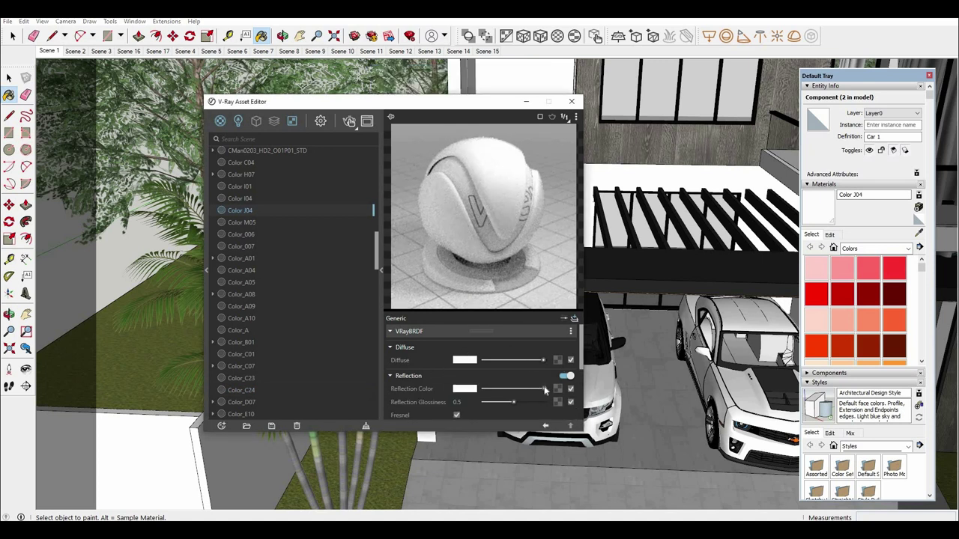
{"action": "left_click_drag", "start_coordinate": [512, 401], "coordinate": [516, 401]}
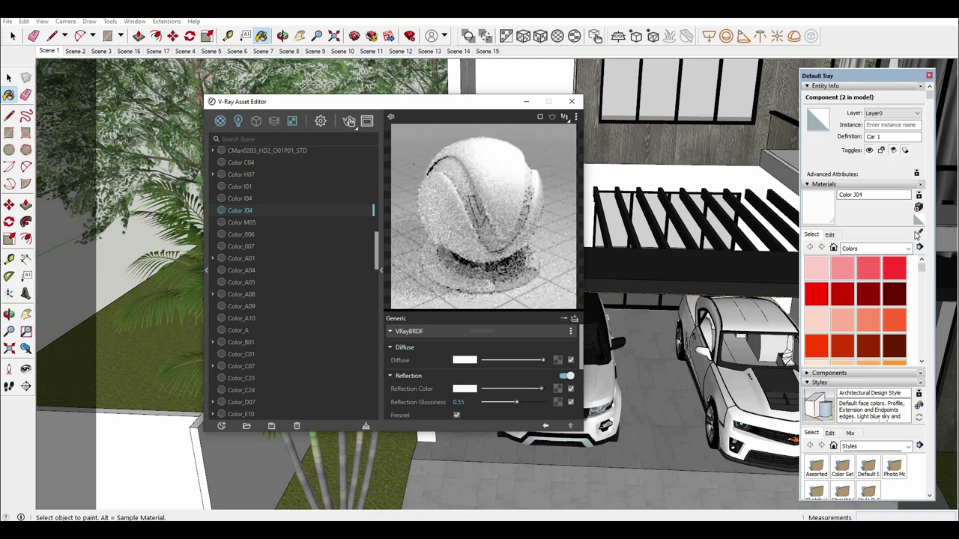
{"action": "middle_click_drag", "start_coordinate": [674, 225], "coordinate": [659, 240]}
{"action": "mouse_move", "coordinate": [708, 326]}
{"action": "middle_mouse_down"}
{"action": "mouse_move", "coordinate": [678, 281]}
{"action": "mouse_move", "coordinate": [690, 369]}
{"action": "mouse_move", "coordinate": [603, 210]}
{"action": "middle_mouse_up"}
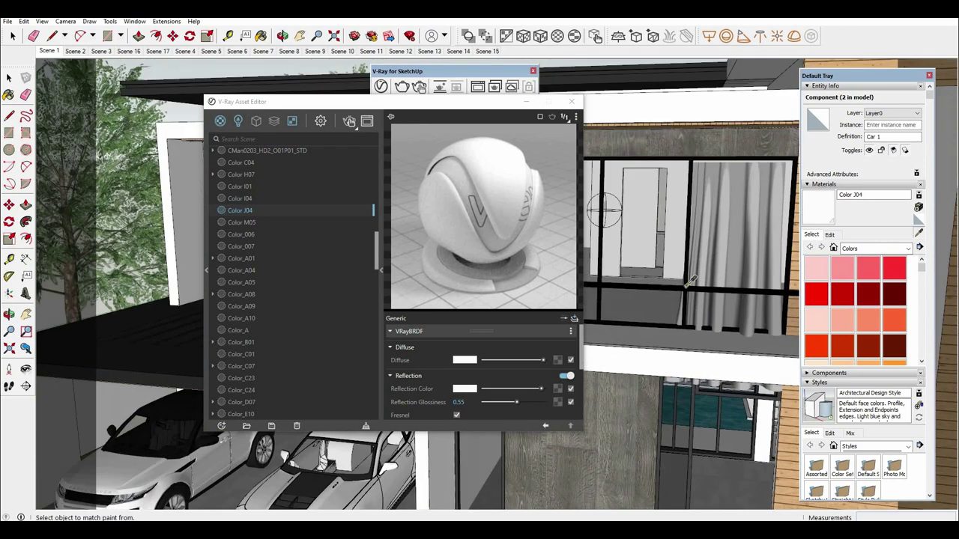
Sample the black Color I04 window-frame material and set its reflection IOR to 35
{"action": "left_click", "coordinate": [689, 284], "text": "alt"}
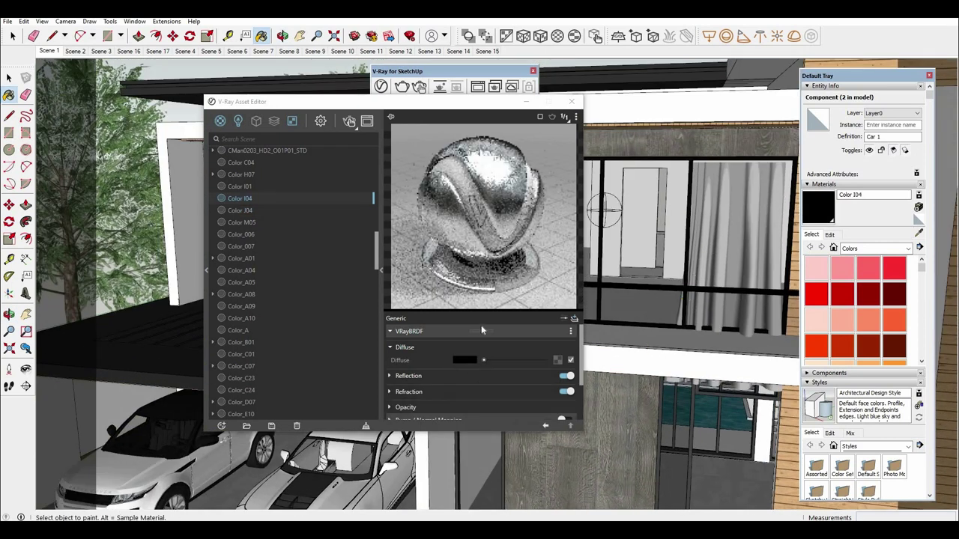
{"action": "left_click", "coordinate": [465, 377]}
{"action": "scroll", "coordinate": [508, 367], "scroll_direction": "down", "scroll_amount": 2}
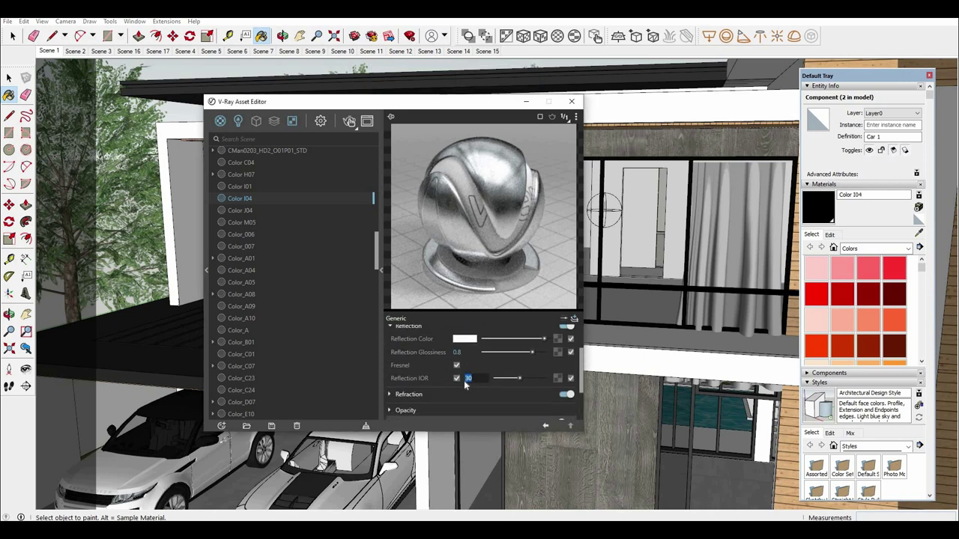
{"action": "type", "text": "5"}
{"action": "key", "text": "Return"}
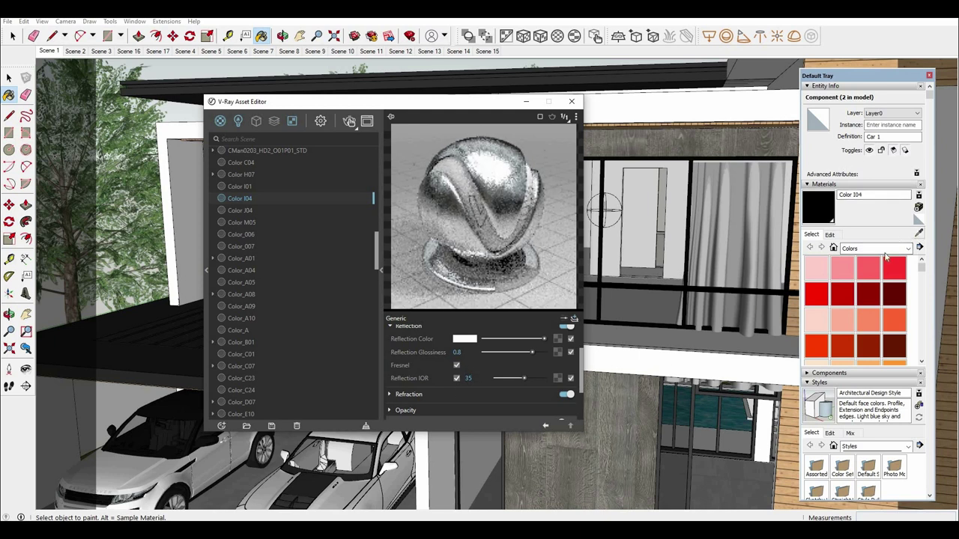
Orbit toward the house walls and sample the grey Color_F17 wall material
{"action": "left_click", "coordinate": [917, 233]}
{"action": "mouse_move", "coordinate": [690, 343]}
{"action": "middle_mouse_down"}
{"action": "mouse_move", "coordinate": [622, 330]}
{"action": "mouse_move", "coordinate": [723, 361]}
{"action": "middle_mouse_up"}
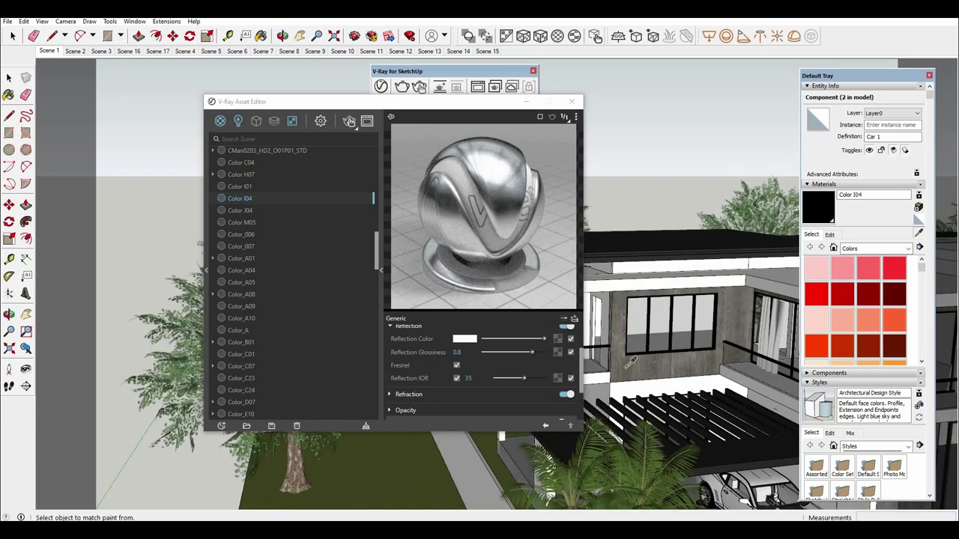
{"action": "middle_click_drag", "start_coordinate": [630, 342], "coordinate": [626, 371]}
{"action": "key", "text": "b"}
{"action": "left_click", "coordinate": [626, 371], "text": "alt"}
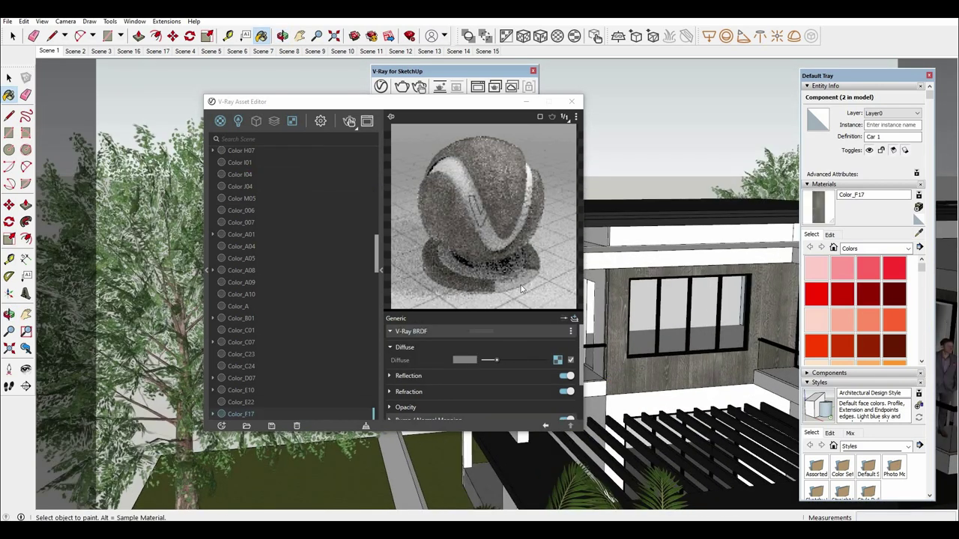
Copy Color_F17's diffuse texture and paste it as a copy into its bump map slot
{"action": "right_click", "coordinate": [557, 360]}
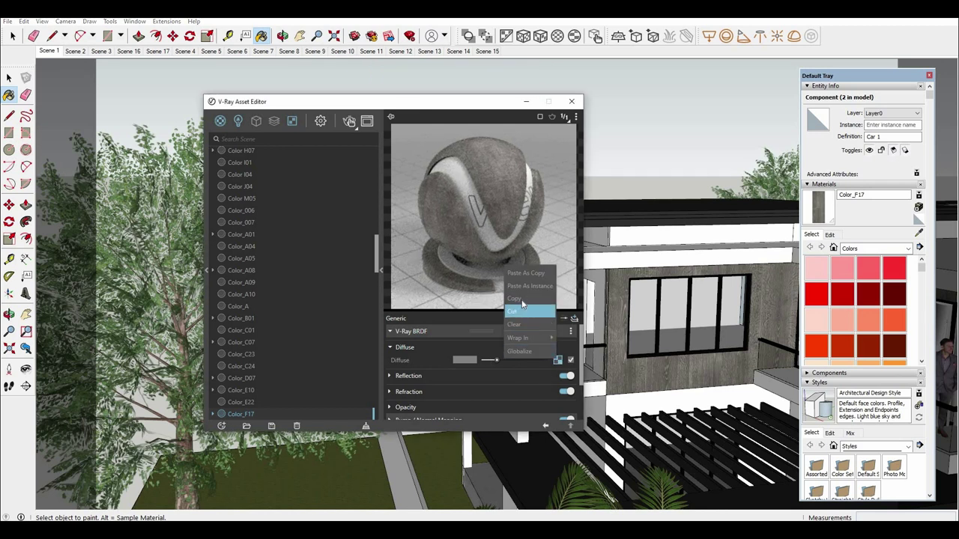
{"action": "left_click", "coordinate": [522, 365]}
{"action": "scroll", "coordinate": [521, 367], "scroll_direction": "down", "scroll_amount": 2}
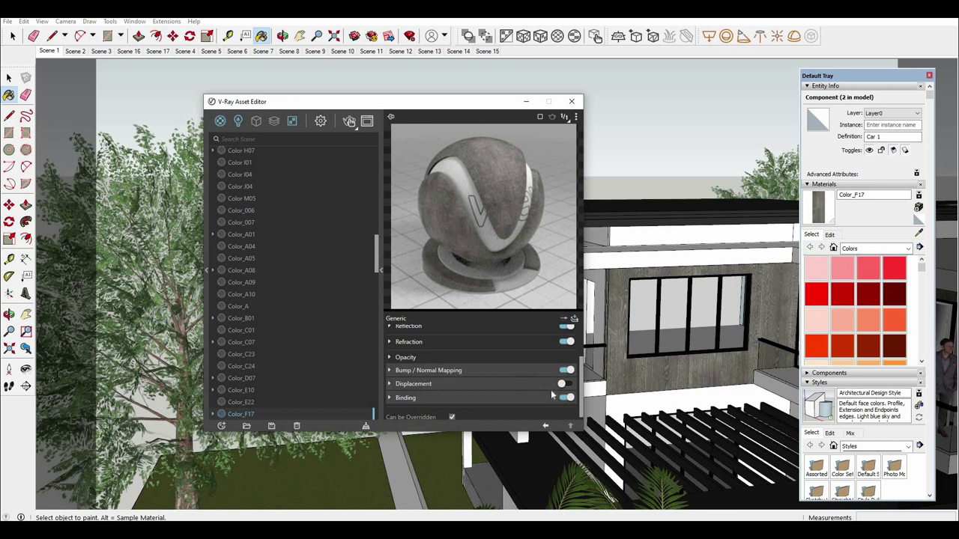
{"action": "left_click", "coordinate": [550, 370]}
{"action": "right_click", "coordinate": [570, 384]}
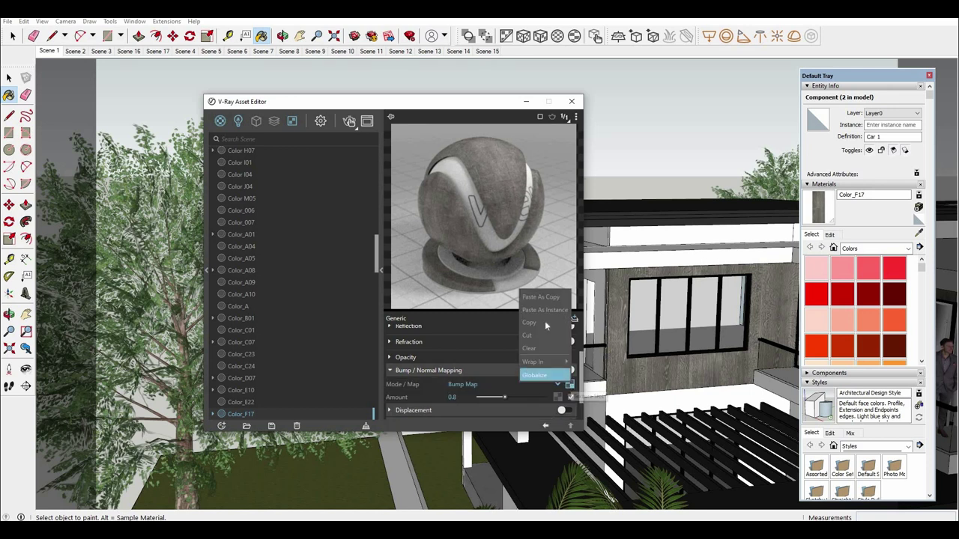
{"action": "left_click", "coordinate": [511, 396]}
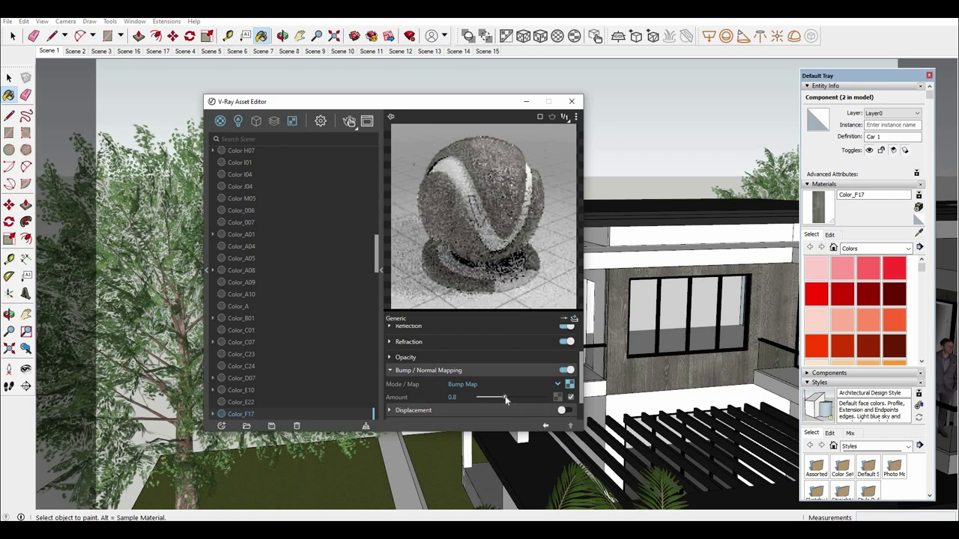
Set Color_F17's bump amount to 0.7
{"action": "left_click_drag", "start_coordinate": [505, 398], "coordinate": [501, 399]}
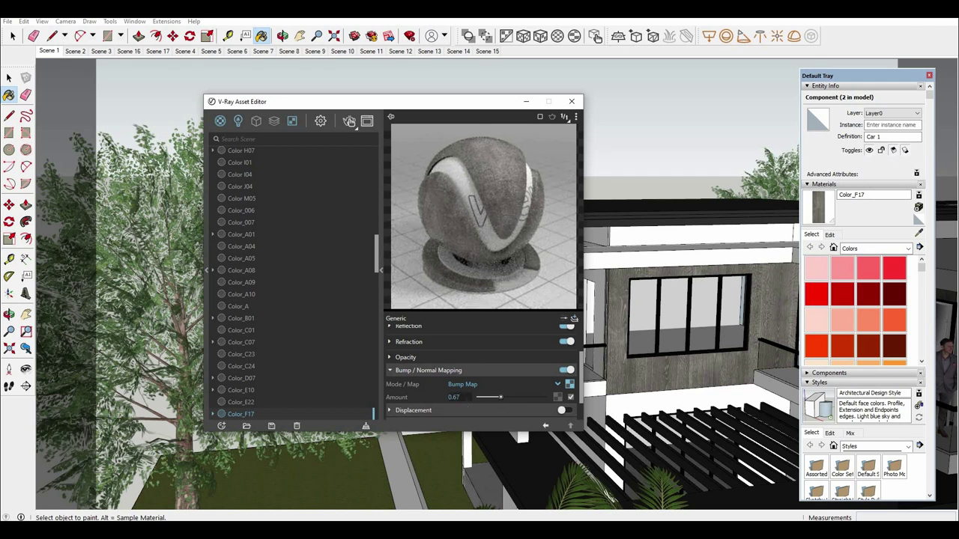
{"action": "type", "text": ".7"}
{"action": "key", "text": "Return"}
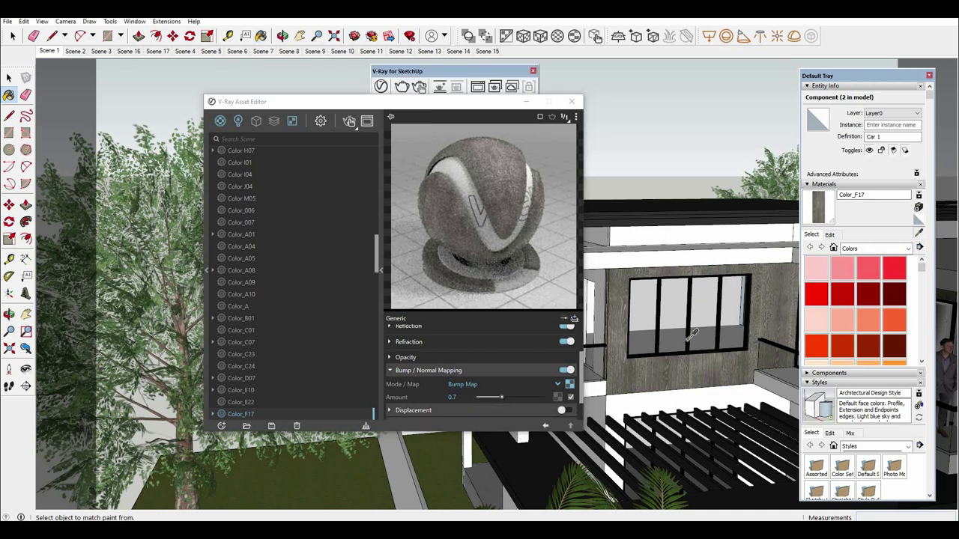
{"action": "scroll", "coordinate": [689, 334], "scroll_direction": "down", "scroll_amount": 2}
{"action": "scroll", "coordinate": [674, 296], "scroll_direction": "down", "scroll_amount": 2}
{"action": "scroll", "coordinate": [682, 289], "scroll_direction": "down", "scroll_amount": 2}
Return the villa to the saved Scene 1 camera view
{"action": "key", "text": "space"}
{"action": "scroll", "coordinate": [693, 277], "scroll_direction": "down", "scroll_amount": 2}
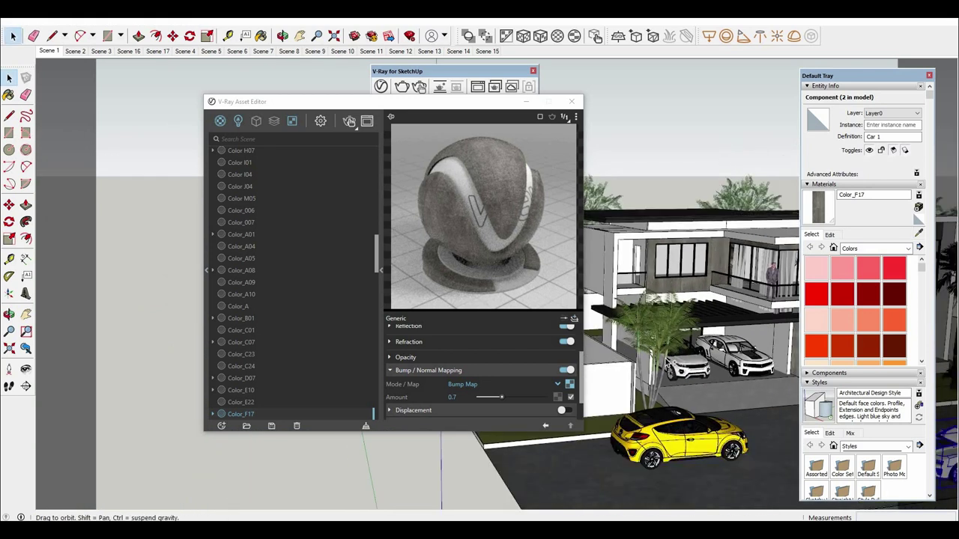
{"action": "scroll", "coordinate": [705, 264], "scroll_direction": "down", "scroll_amount": 2}
{"action": "middle_click_drag", "start_coordinate": [675, 300], "coordinate": [599, 300]}
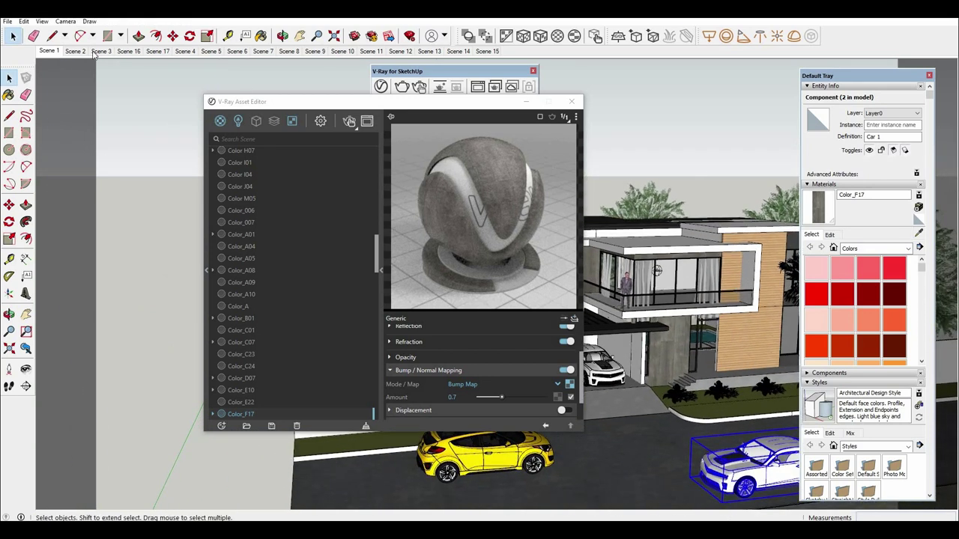
{"action": "left_click", "coordinate": [49, 51]}
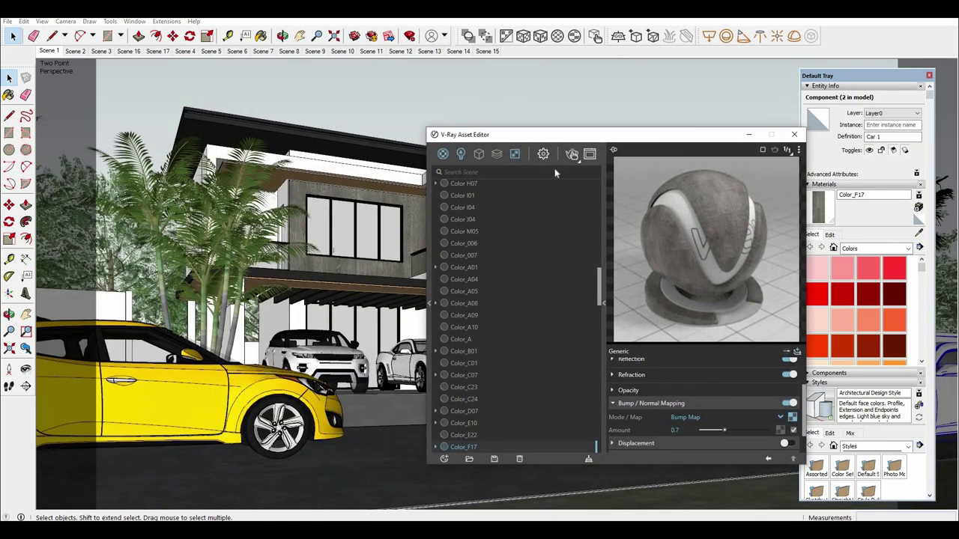
Close the V-Ray Asset Editor, run a V-Ray render, then close the frame buffer
{"action": "left_click", "coordinate": [794, 134]}
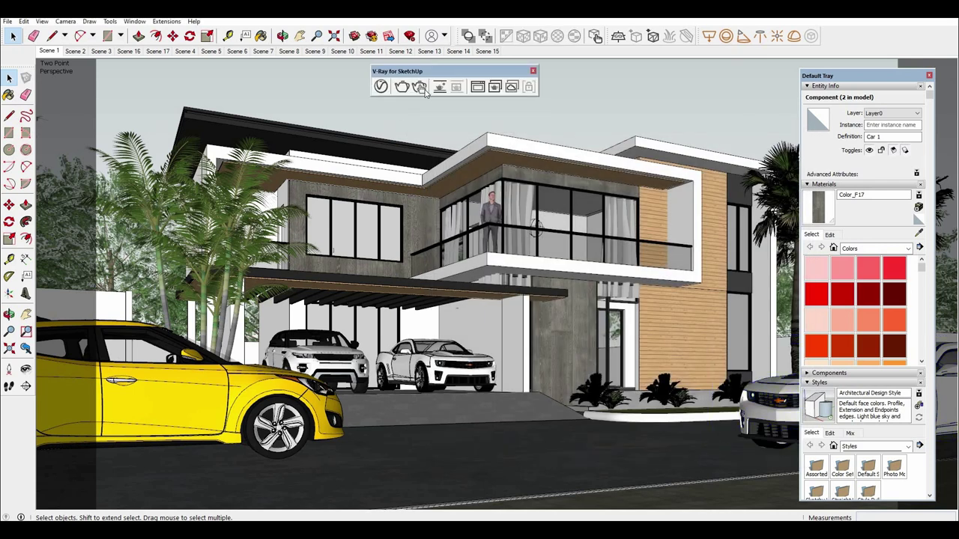
{"action": "left_click", "coordinate": [440, 112]}
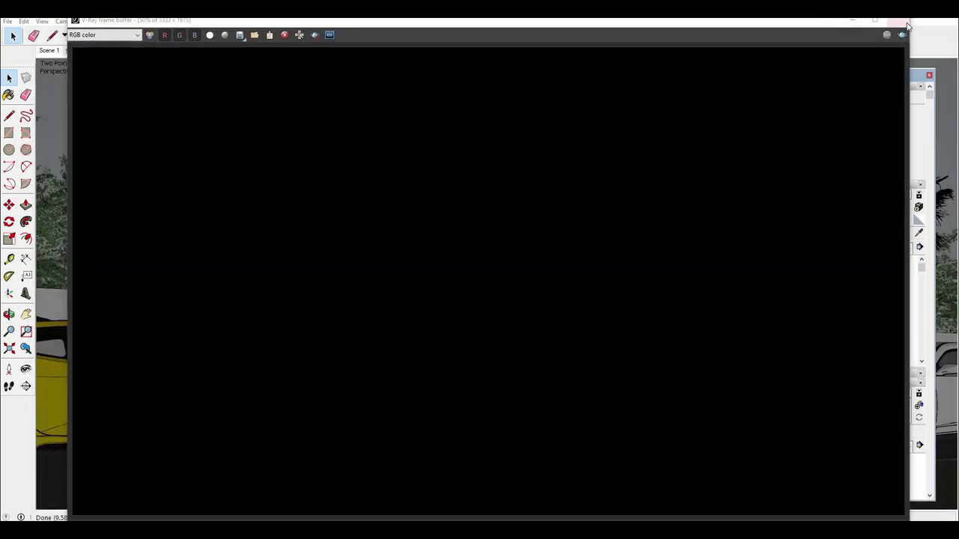
{"action": "left_click", "coordinate": [897, 20]}
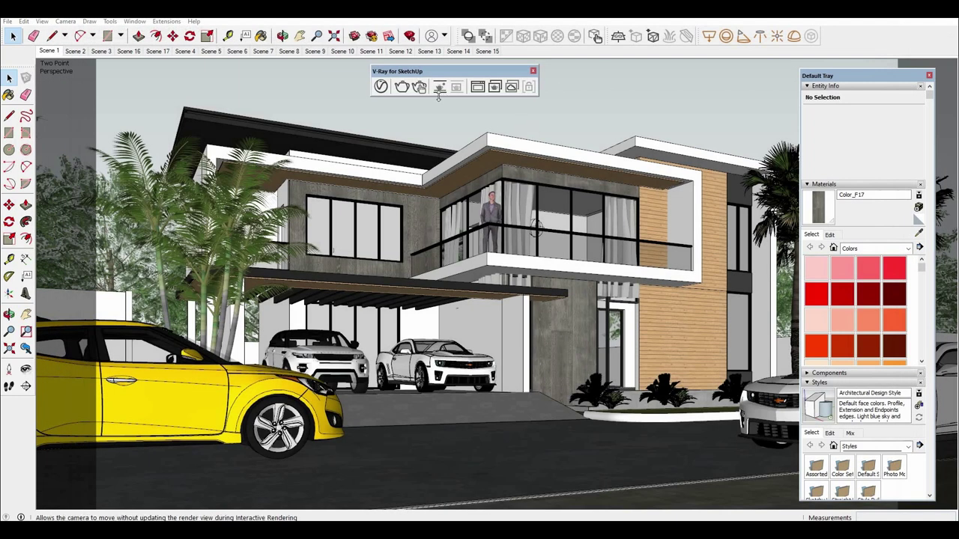
Open the V-Ray render settings and expand the Camera section to its exposure value
{"action": "left_click", "coordinate": [381, 86]}
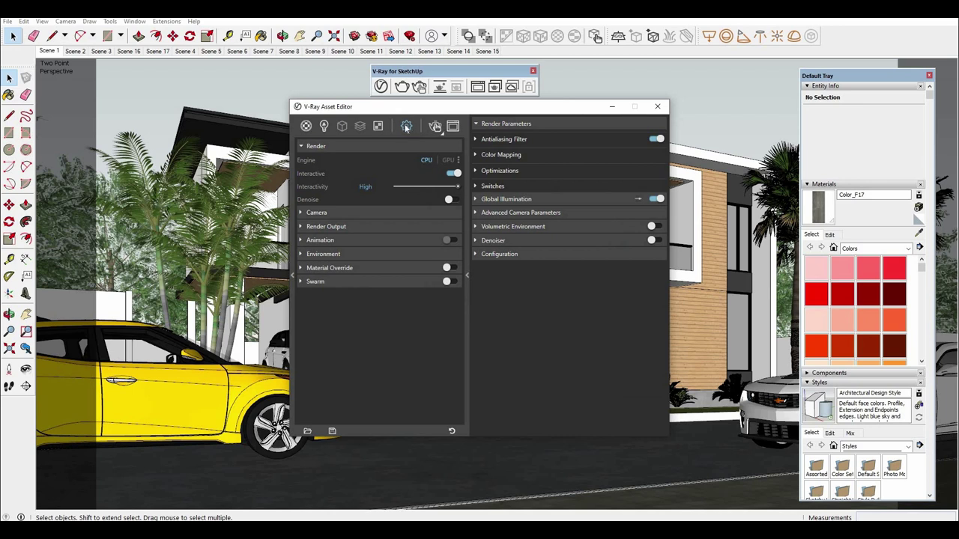
{"action": "left_click", "coordinate": [386, 213]}
{"action": "left_click", "coordinate": [386, 213]}
{"action": "left_click", "coordinate": [387, 215]}
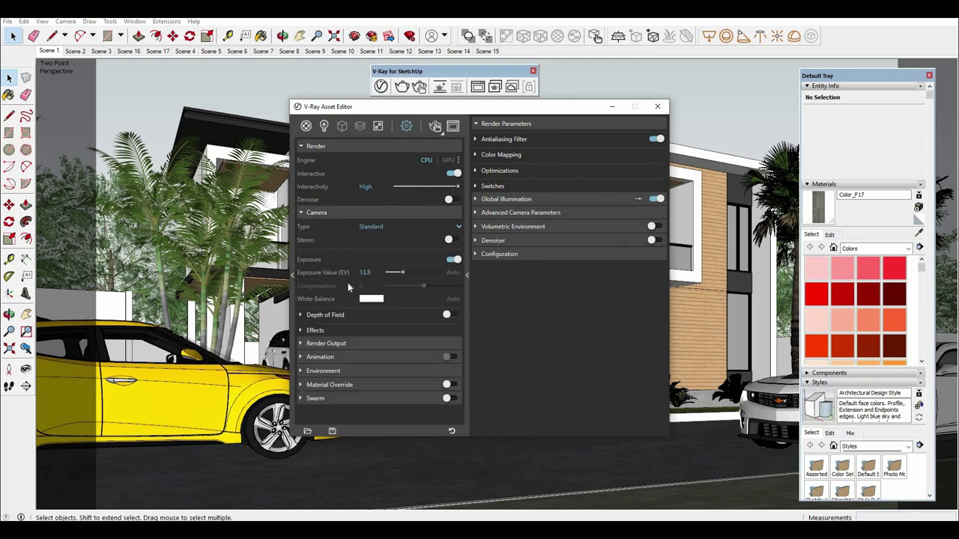
{"action": "left_click", "coordinate": [365, 271]}
Change the output image width to 2500, keep the 16:9 aspect ratio, and list the scene lights
{"action": "left_click", "coordinate": [370, 346]}
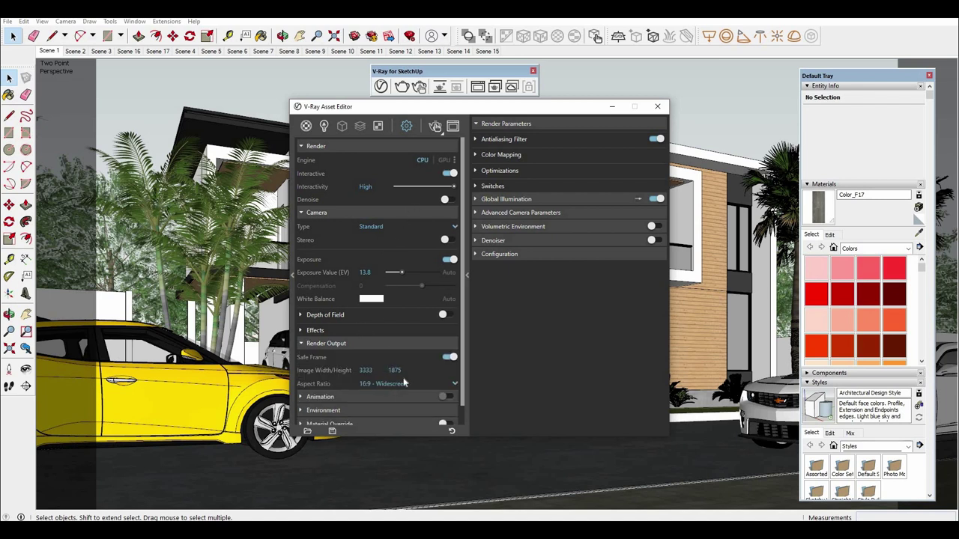
{"action": "double_click", "coordinate": [365, 370]}
{"action": "type", "text": "2500"}
{"action": "left_click", "coordinate": [409, 384]}
{"action": "left_click", "coordinate": [405, 401]}
{"action": "left_click", "coordinate": [324, 128]}
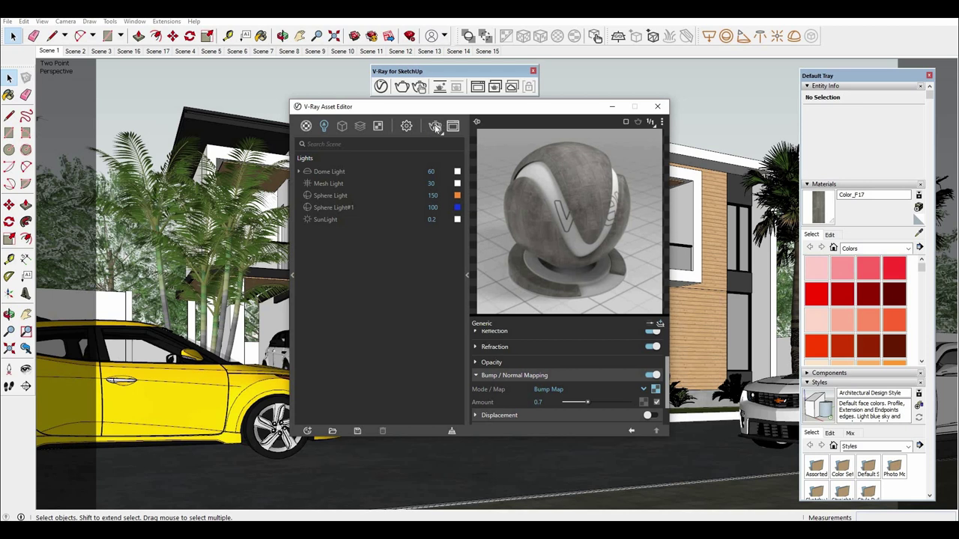
{"action": "left_click", "coordinate": [436, 128]}
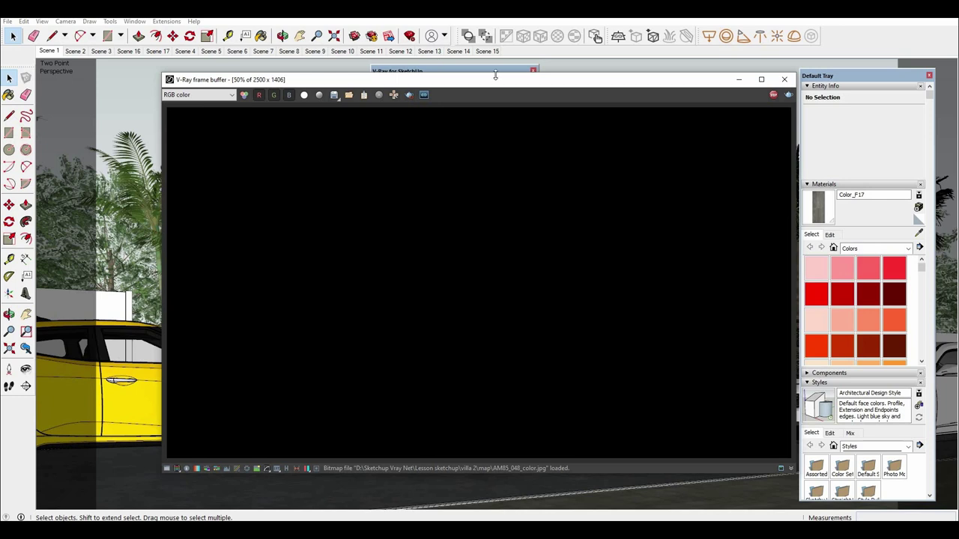
{"action": "left_click_drag", "start_coordinate": [537, 85], "coordinate": [493, 89]}
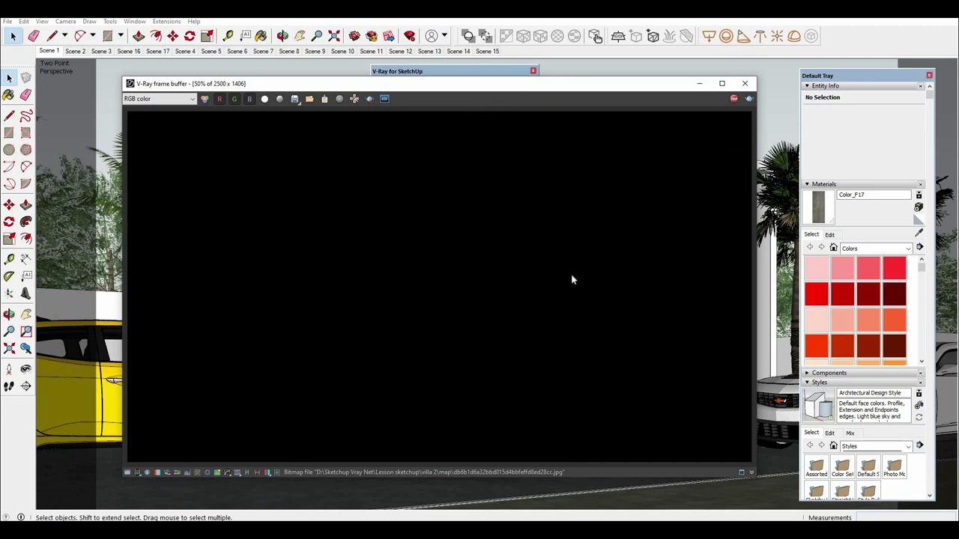
{"action": "scroll", "coordinate": [417, 287], "scroll_direction": "down", "scroll_amount": 3}
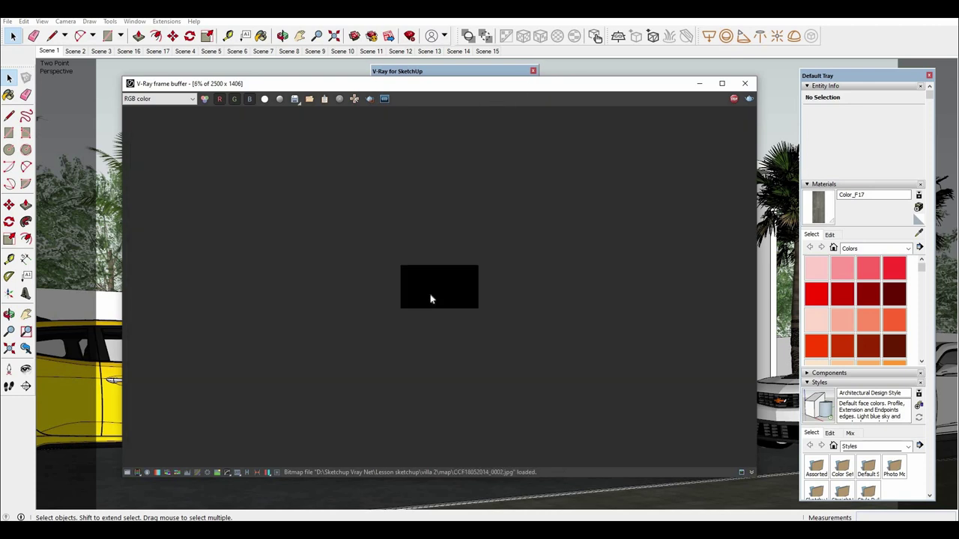
{"action": "scroll", "coordinate": [433, 290], "scroll_direction": "up", "scroll_amount": 2}
{"action": "scroll", "coordinate": [454, 284], "scroll_direction": "down", "scroll_amount": 1}
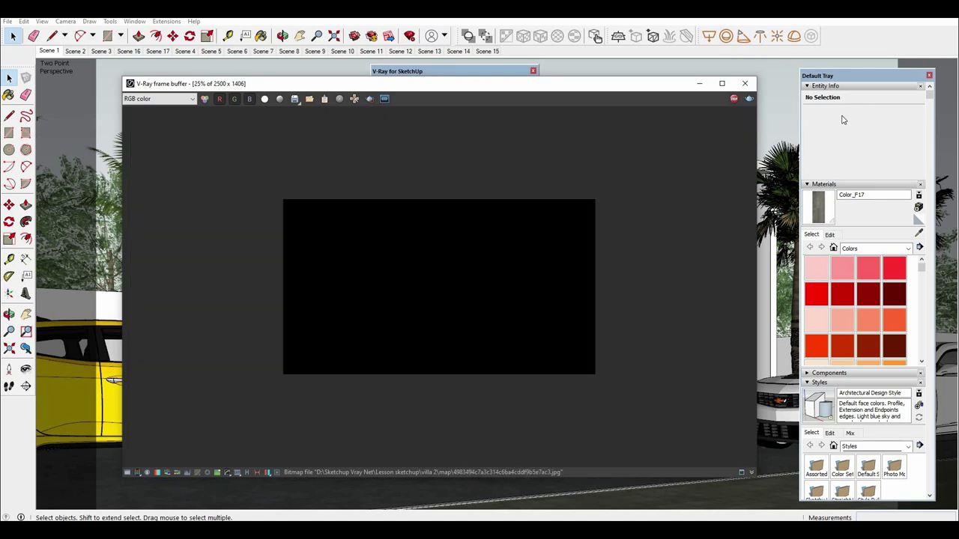
{"action": "left_click", "coordinate": [733, 98]}
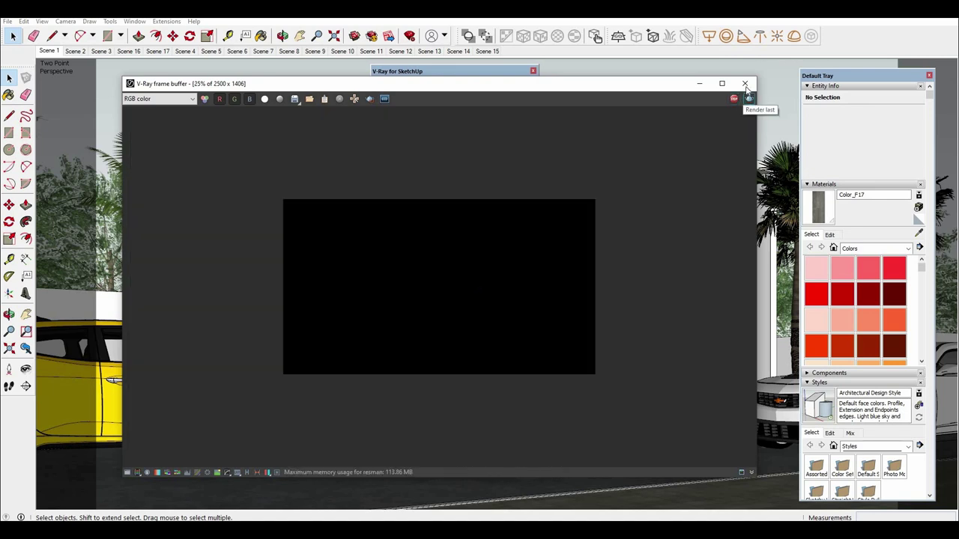
{"action": "left_click", "coordinate": [745, 83]}
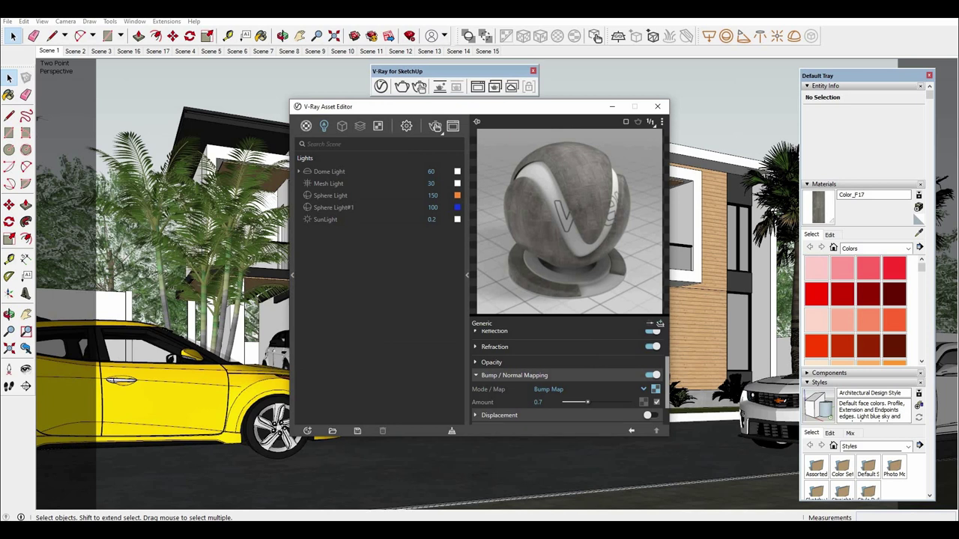
Turn off Interactive and Progressive rendering, check Global Illumination, and close the settings editor
{"action": "left_click", "coordinate": [406, 128]}
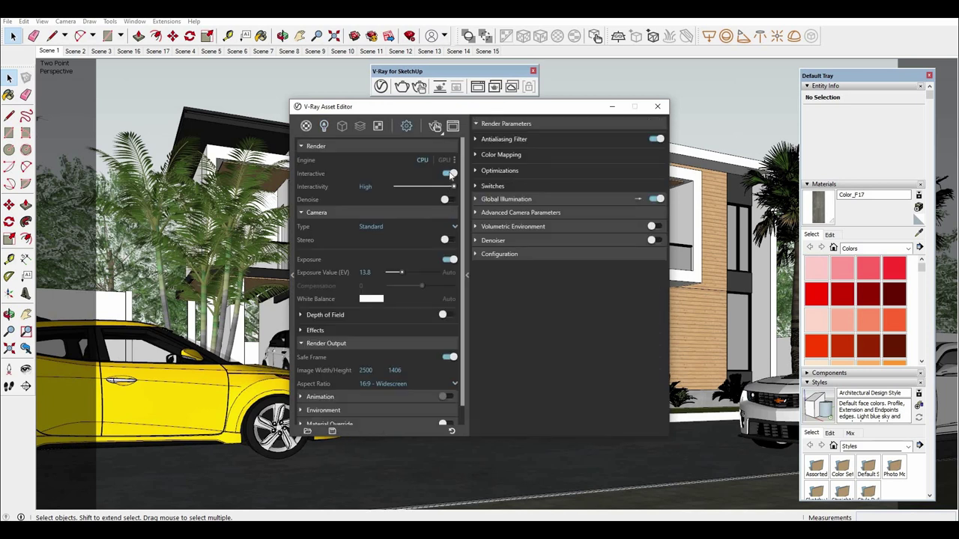
{"action": "left_click", "coordinate": [450, 173]}
{"action": "left_click", "coordinate": [448, 187]}
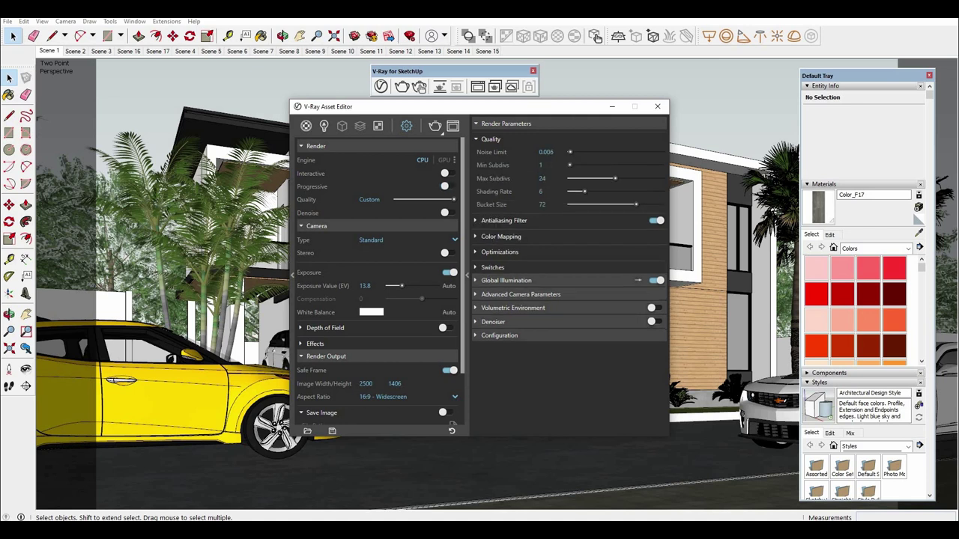
{"action": "left_click", "coordinate": [544, 279]}
{"action": "scroll", "coordinate": [562, 352], "scroll_direction": "down", "scroll_amount": 3}
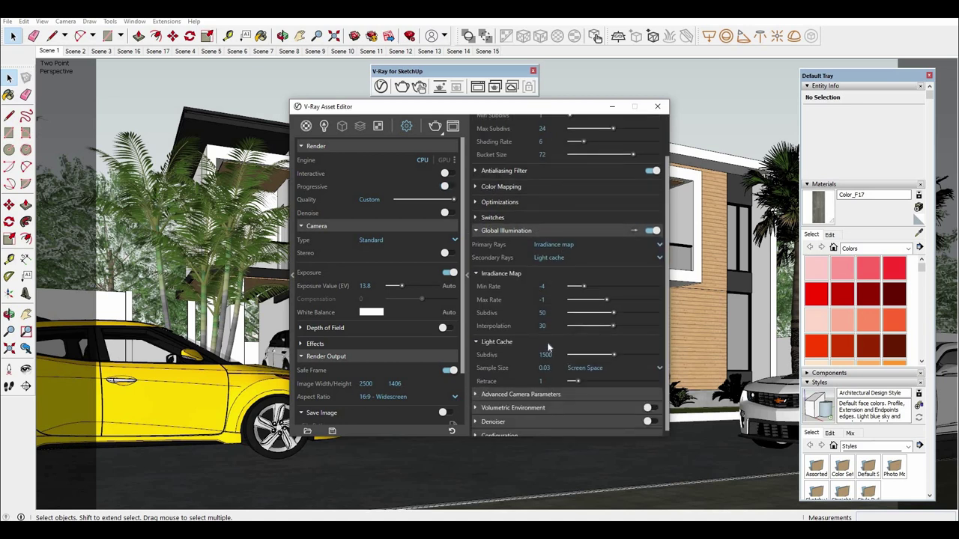
{"action": "scroll", "coordinate": [548, 347], "scroll_direction": "up", "scroll_amount": 3}
{"action": "scroll", "coordinate": [573, 325], "scroll_direction": "down", "scroll_amount": 3}
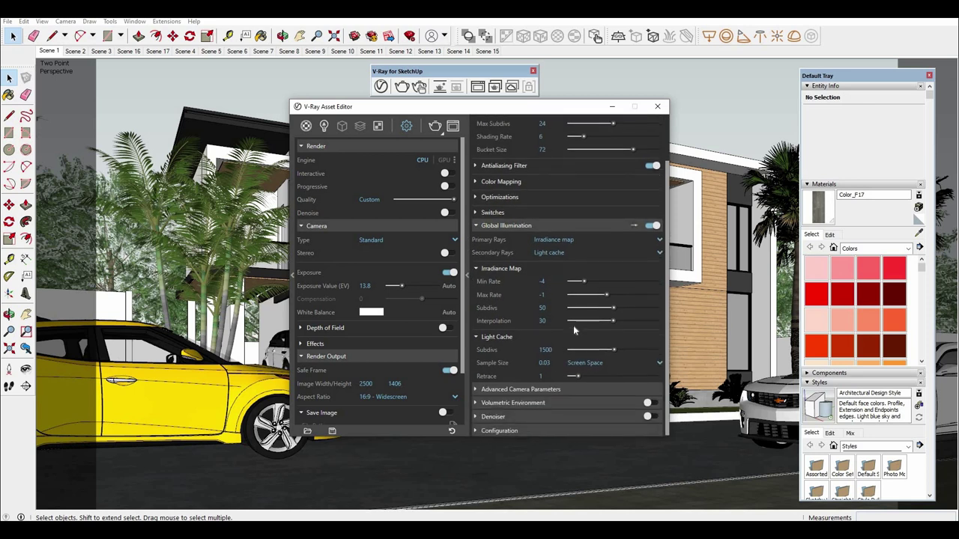
{"action": "scroll", "coordinate": [574, 325], "scroll_direction": "up", "scroll_amount": 2}
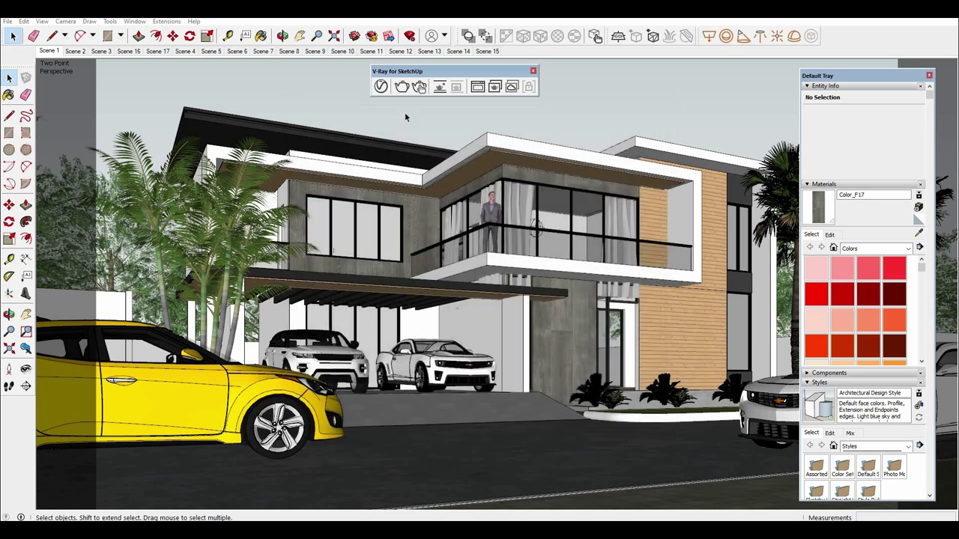
{"action": "left_click", "coordinate": [657, 105]}
Render the villa in V-Ray, shift the frame buffer left, and show its Color Corrections list
{"action": "left_click", "coordinate": [419, 87]}
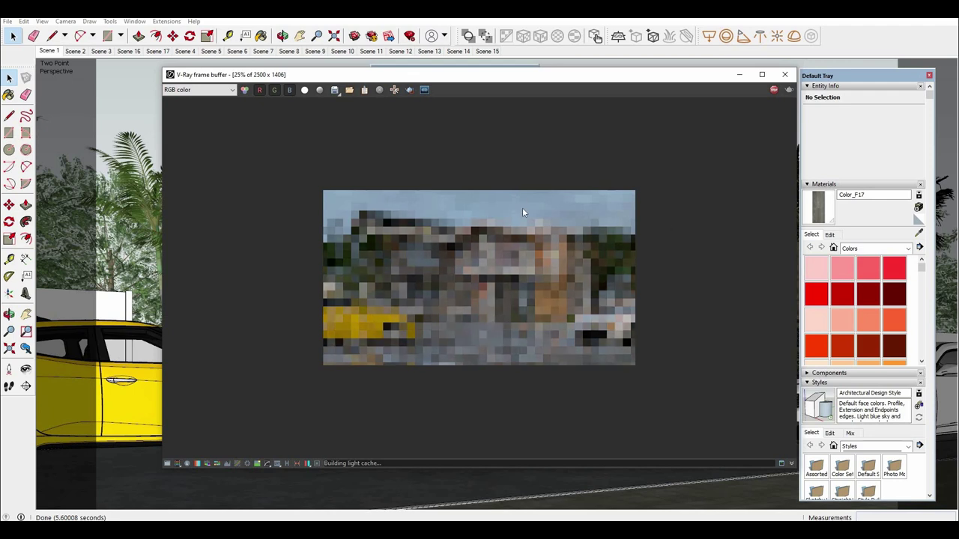
{"action": "scroll", "coordinate": [465, 297], "scroll_direction": "up", "scroll_amount": 1}
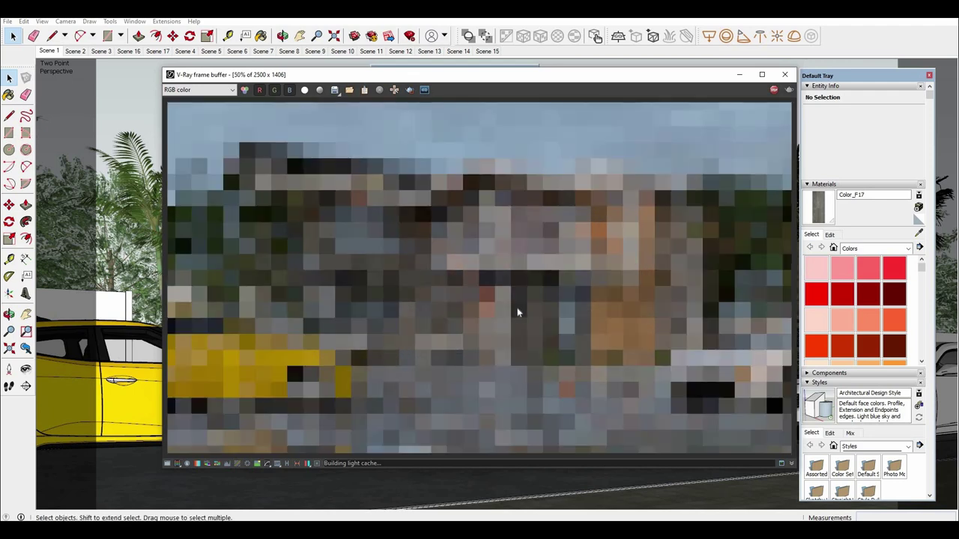
{"action": "scroll", "coordinate": [508, 308], "scroll_direction": "down", "scroll_amount": 1}
{"action": "scroll", "coordinate": [517, 311], "scroll_direction": "up", "scroll_amount": 1}
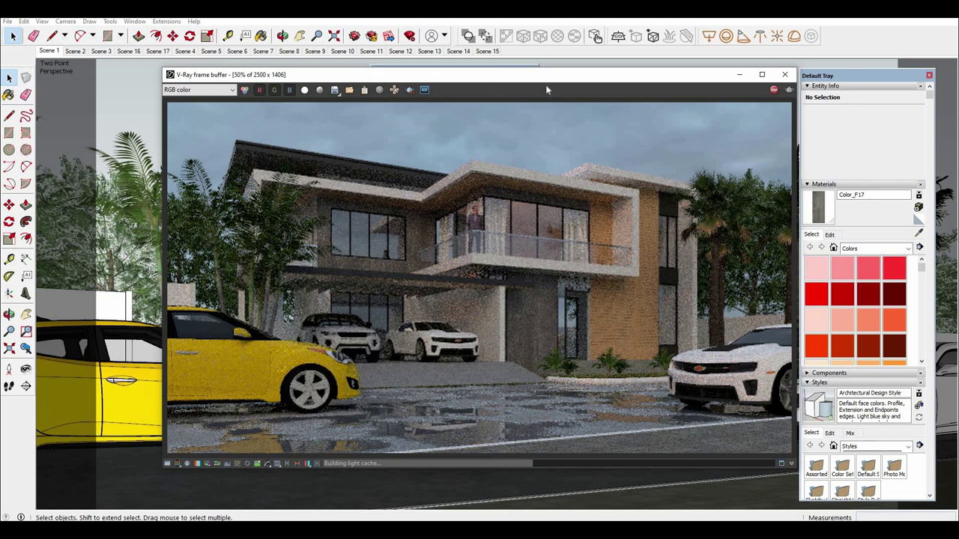
{"action": "left_click_drag", "start_coordinate": [566, 79], "coordinate": [483, 75]}
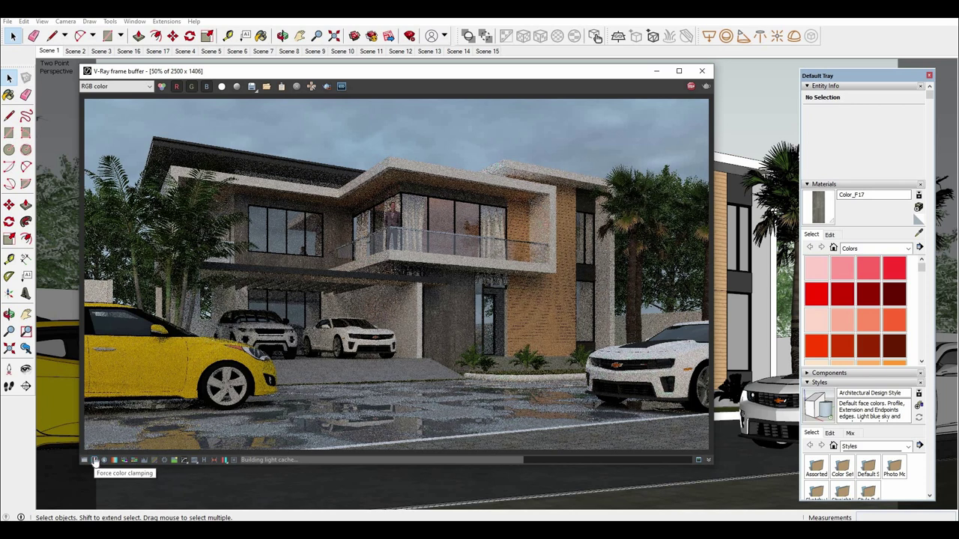
{"action": "left_click", "coordinate": [698, 459]}
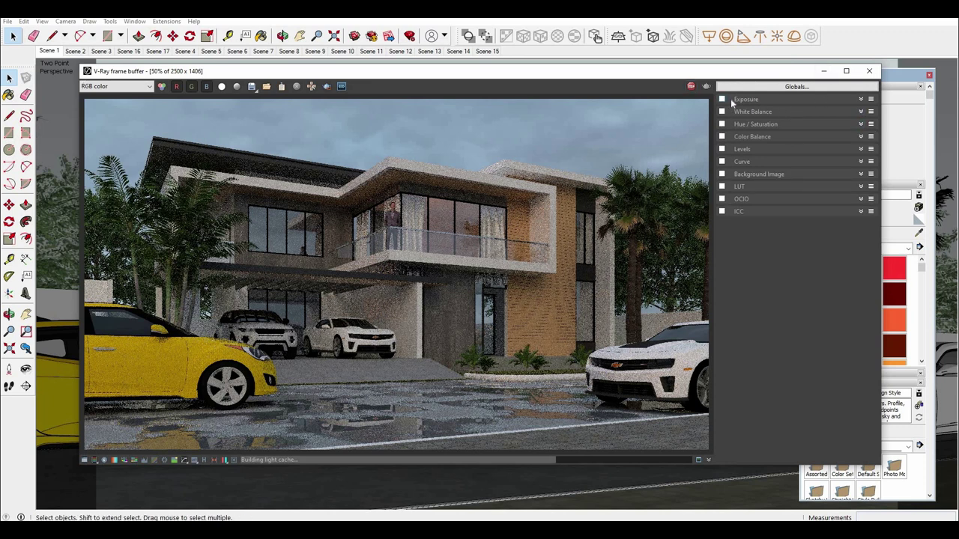
Enable the Exposure correction with exposure about 0.25 and highlight burn lowered to 0.68
{"action": "left_click", "coordinate": [861, 99]}
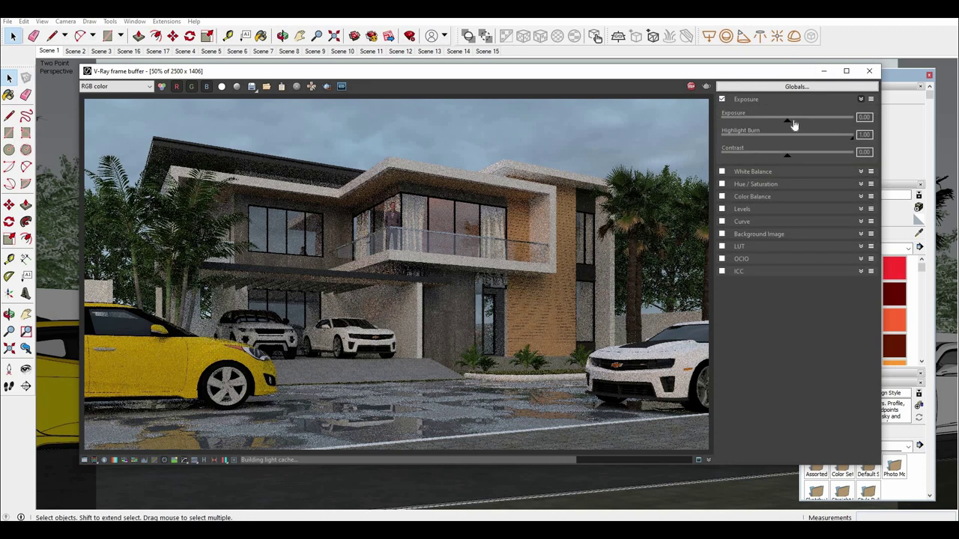
{"action": "left_click", "coordinate": [794, 123]}
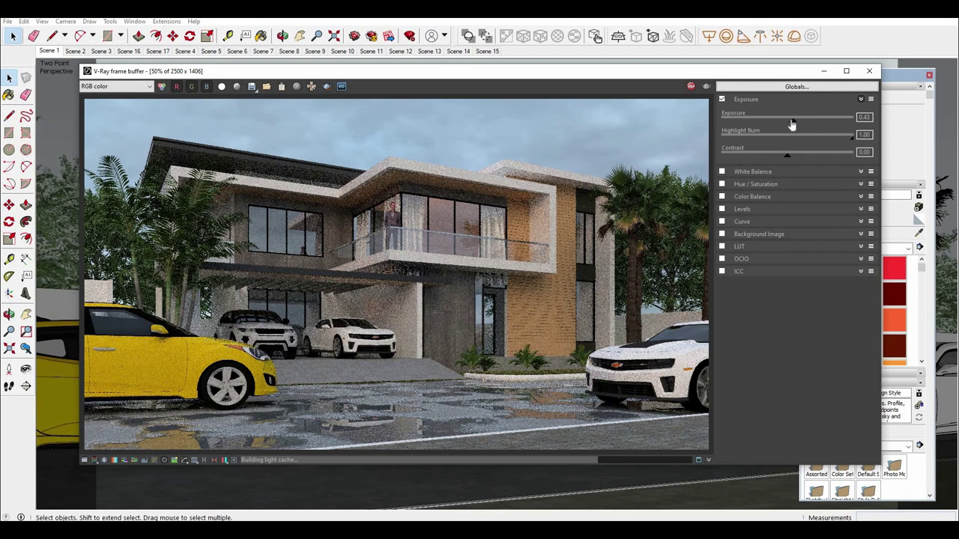
{"action": "left_click", "coordinate": [792, 124]}
{"action": "left_click_drag", "start_coordinate": [788, 125], "coordinate": [793, 124]}
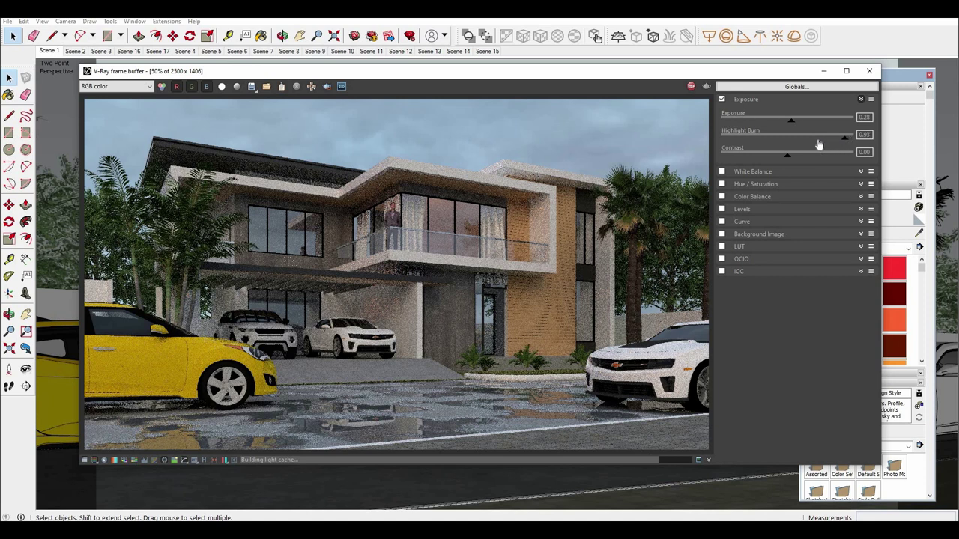
{"action": "left_click", "coordinate": [819, 140]}
{"action": "left_click_drag", "start_coordinate": [820, 144], "coordinate": [787, 159]}
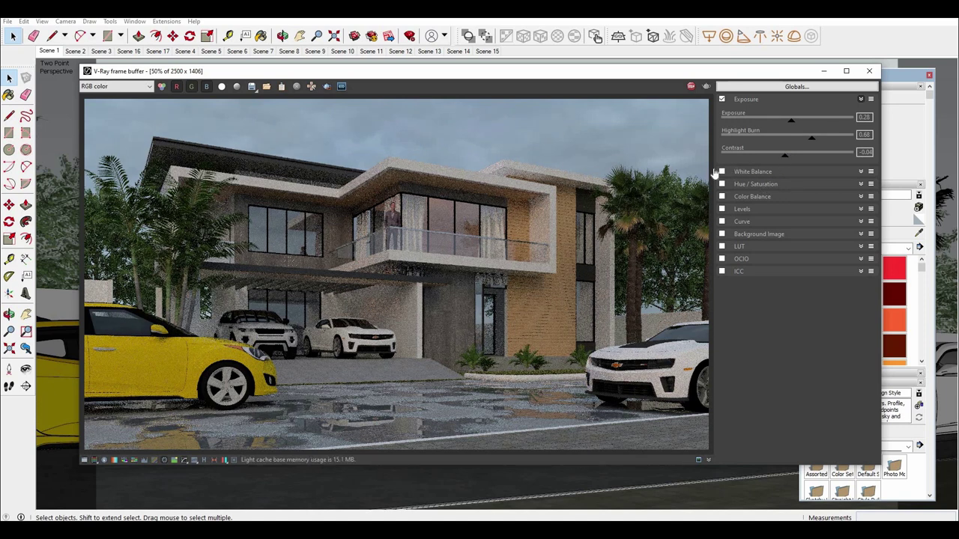
Enable White Balance with a lower temperature and turn on the Curve correction
{"action": "left_click", "coordinate": [780, 173]}
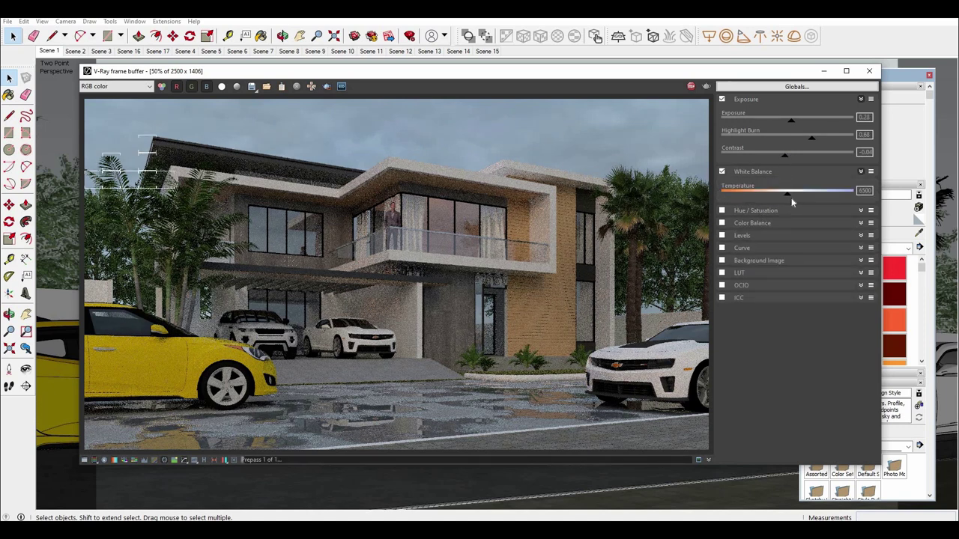
{"action": "left_click_drag", "start_coordinate": [776, 195], "coordinate": [765, 193]}
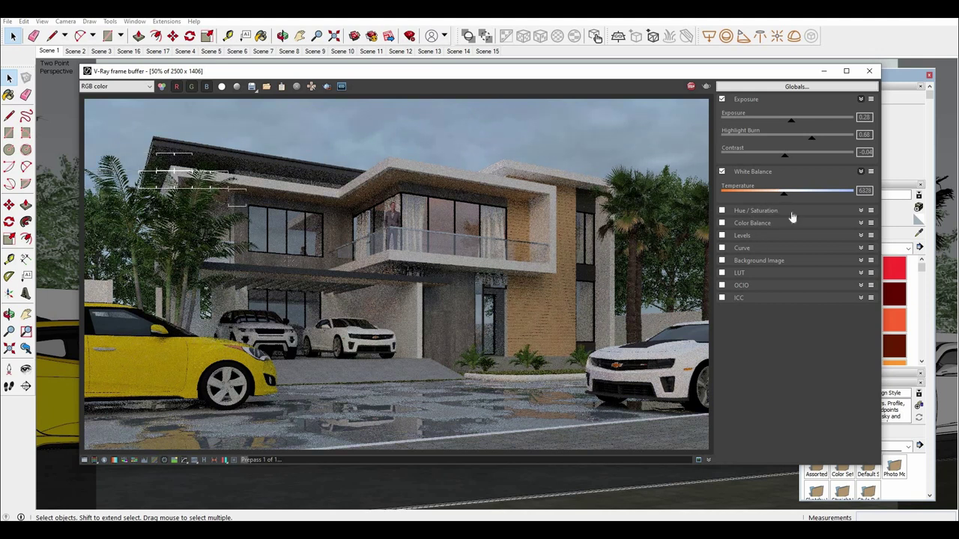
{"action": "left_click", "coordinate": [765, 248]}
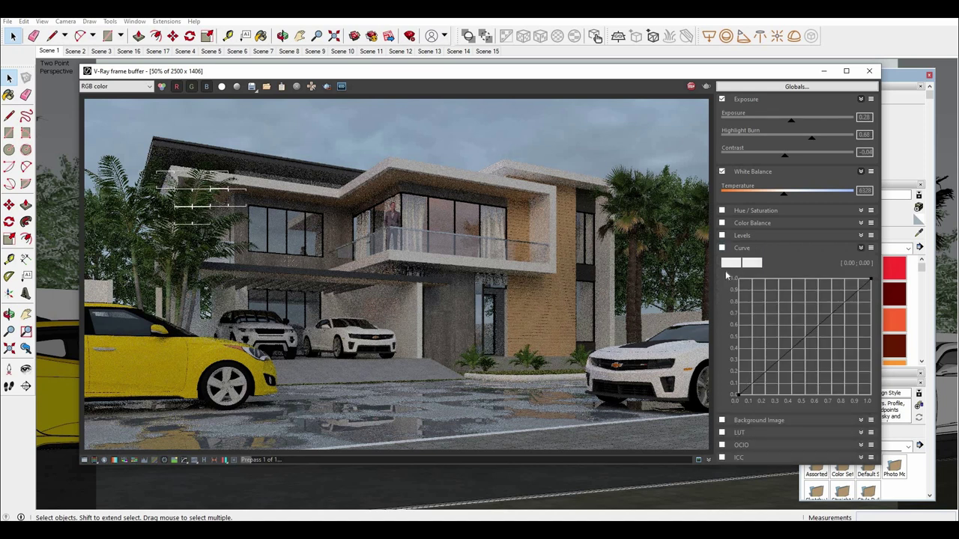
{"action": "left_click", "coordinate": [726, 276]}
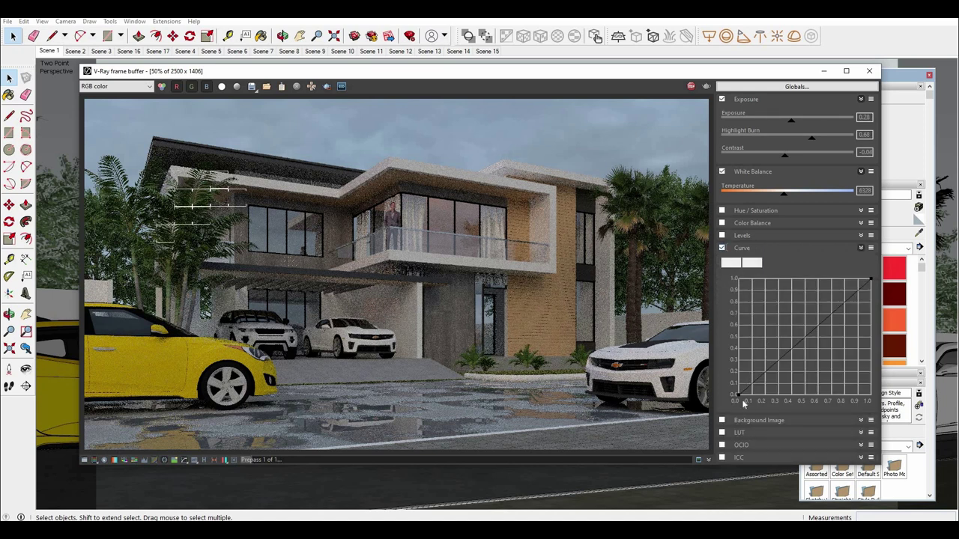
Pull the upper tone-curve point down to darken, then open the saved Picture 3.bmp
{"action": "left_click", "coordinate": [763, 363]}
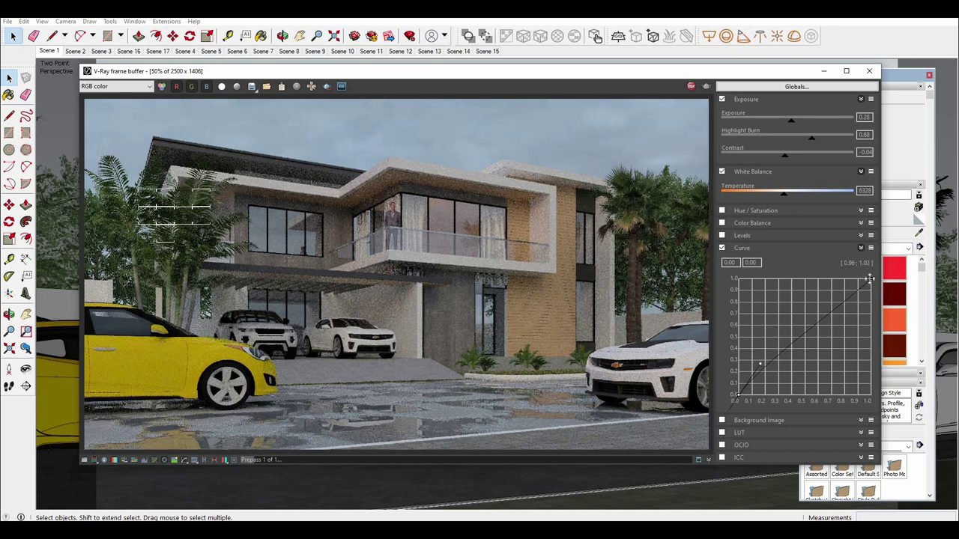
{"action": "left_click", "coordinate": [869, 288]}
{"action": "mouse_move", "coordinate": [834, 320]}
{"action": "left_mouse_down"}
{"action": "mouse_move", "coordinate": [846, 341]}
{"action": "mouse_move", "coordinate": [852, 334]}
{"action": "left_mouse_up"}
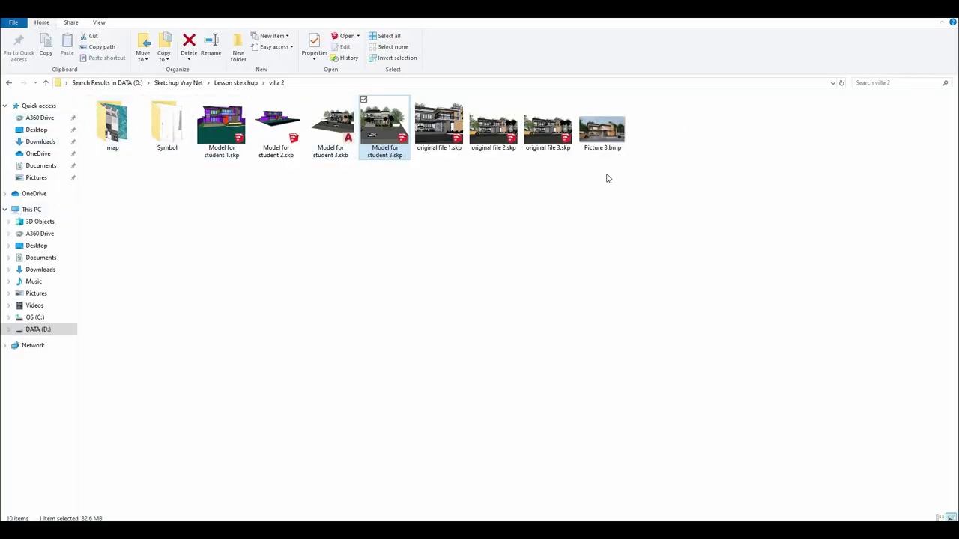
{"action": "double_click", "coordinate": [614, 131]}
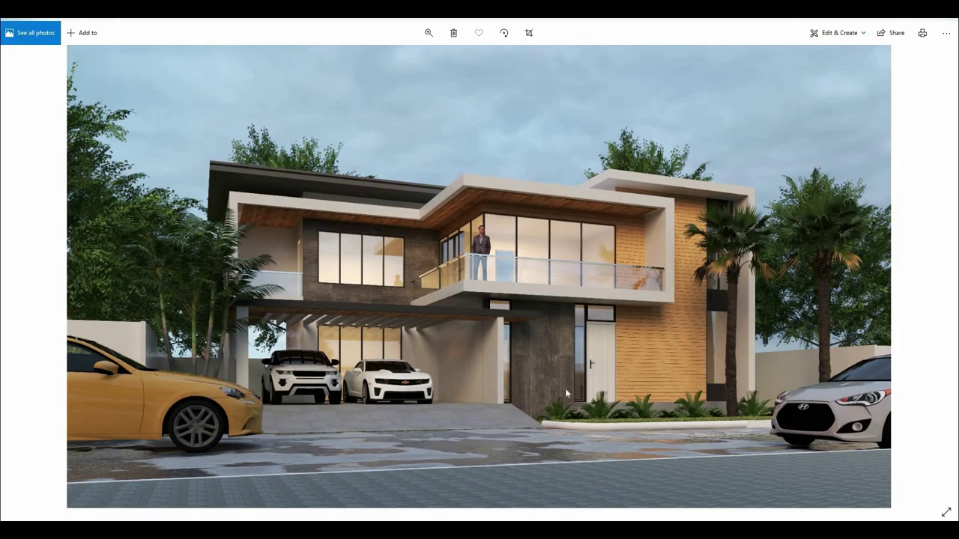
{"action": "scroll", "coordinate": [569, 384], "scroll_direction": "up", "scroll_amount": 3, "text": "ctrl"}
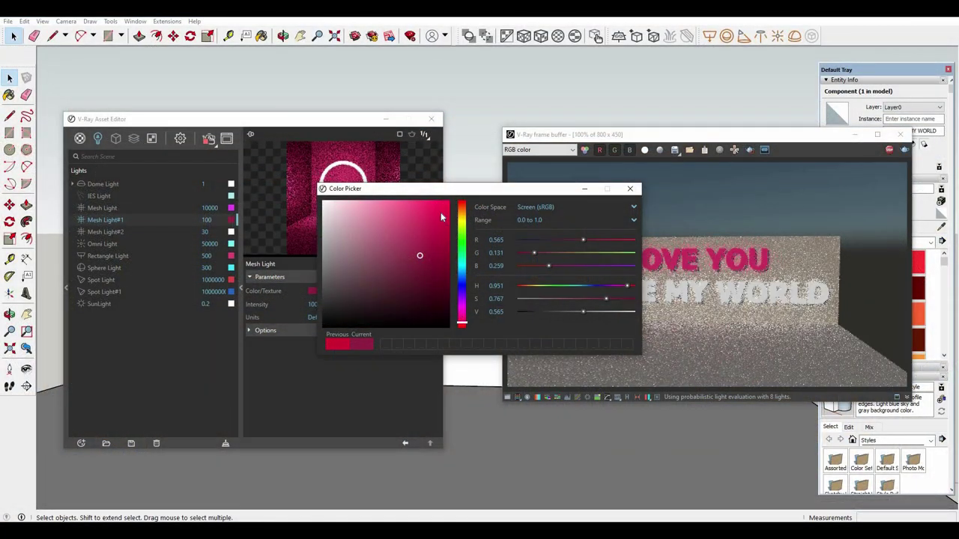
Make Mesh Light#1 a brighter, saturated red
{"action": "left_click", "coordinate": [442, 216]}
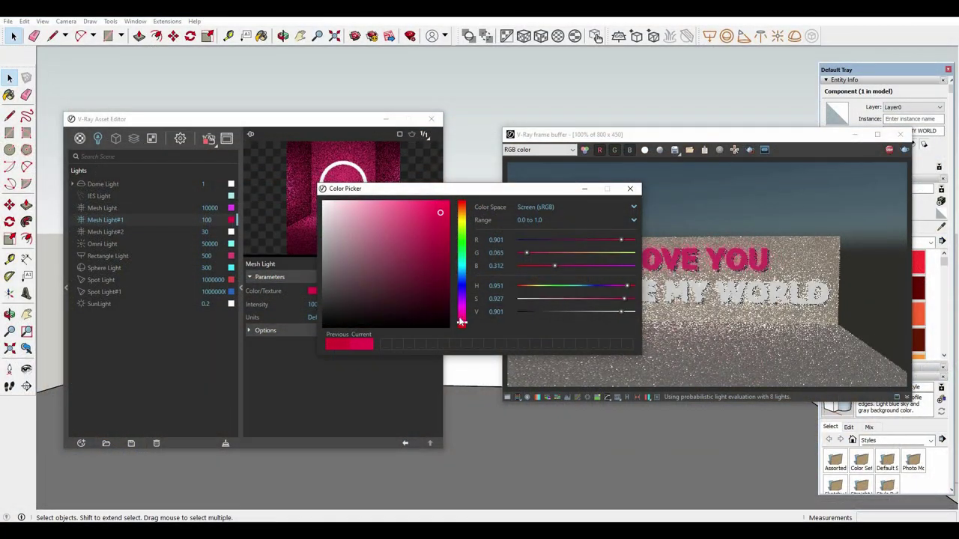
{"action": "left_click", "coordinate": [462, 327]}
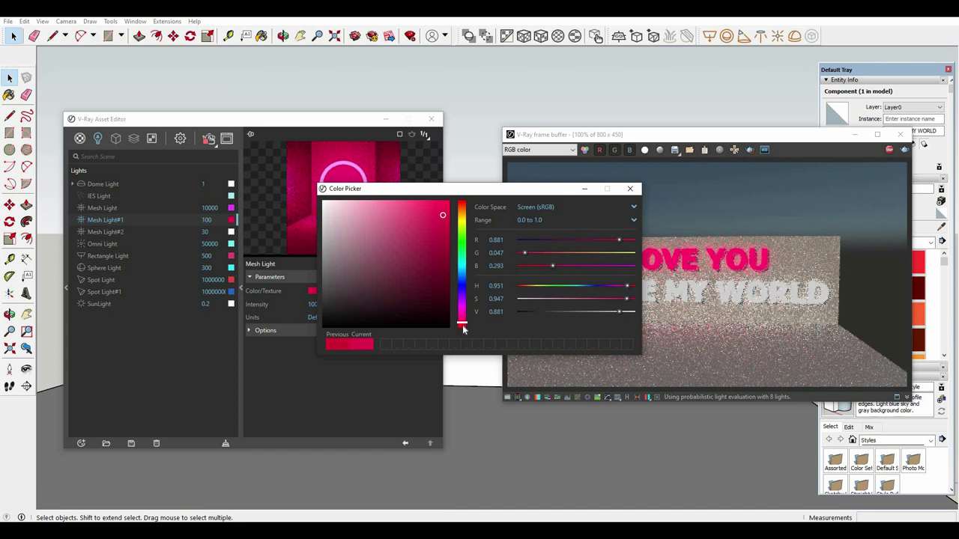
{"action": "left_click", "coordinate": [444, 207]}
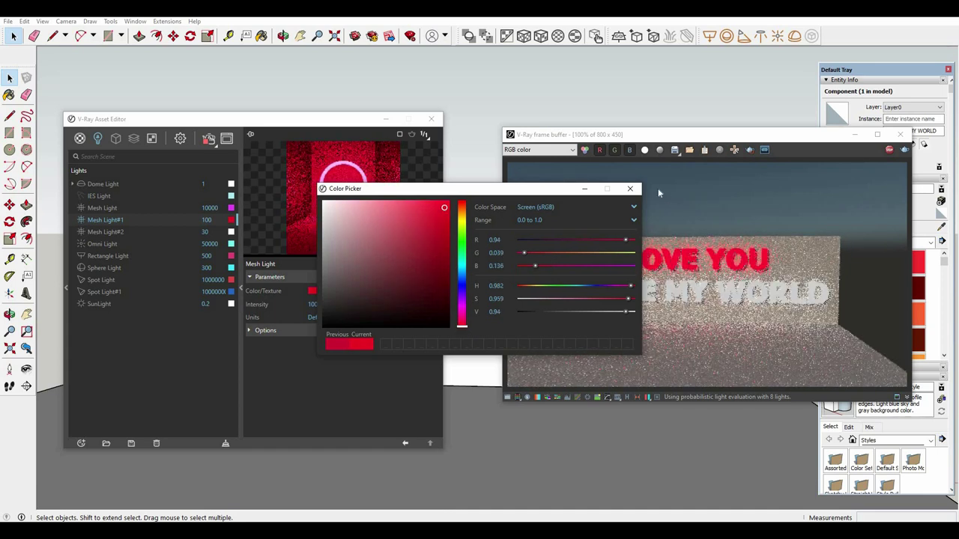
{"action": "left_click", "coordinate": [631, 188]}
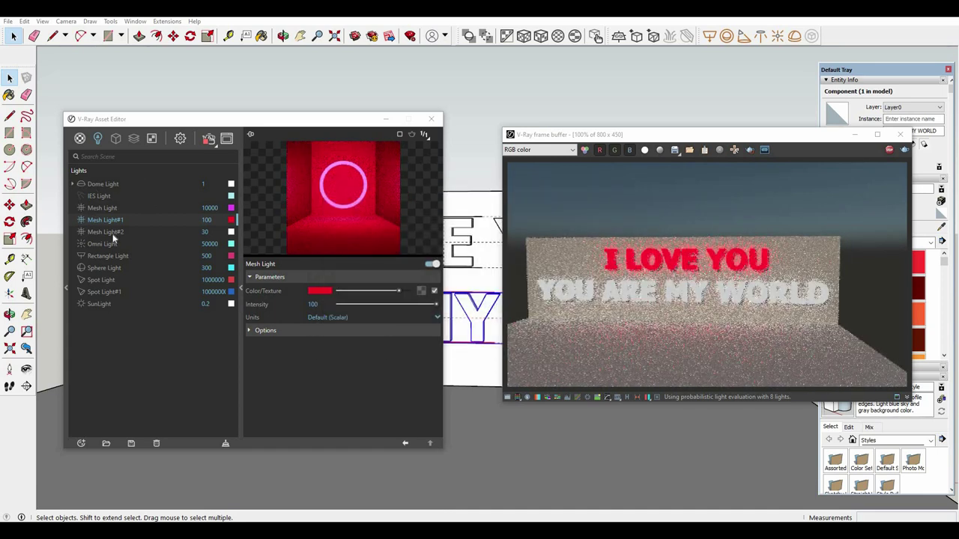
Set Mesh Light#2 to bright blue with intensity 100
{"action": "left_click", "coordinate": [112, 233]}
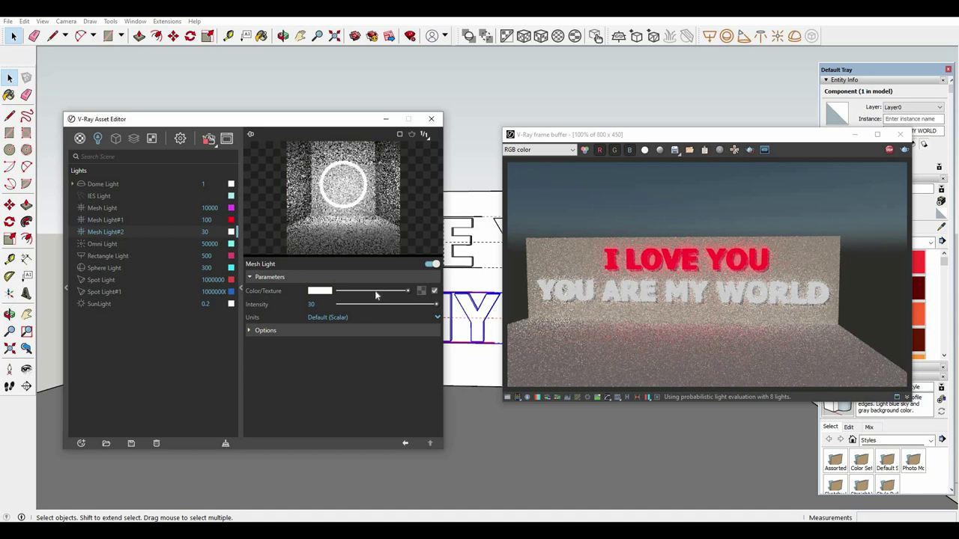
{"action": "left_click", "coordinate": [320, 291]}
{"action": "left_click", "coordinate": [439, 262]}
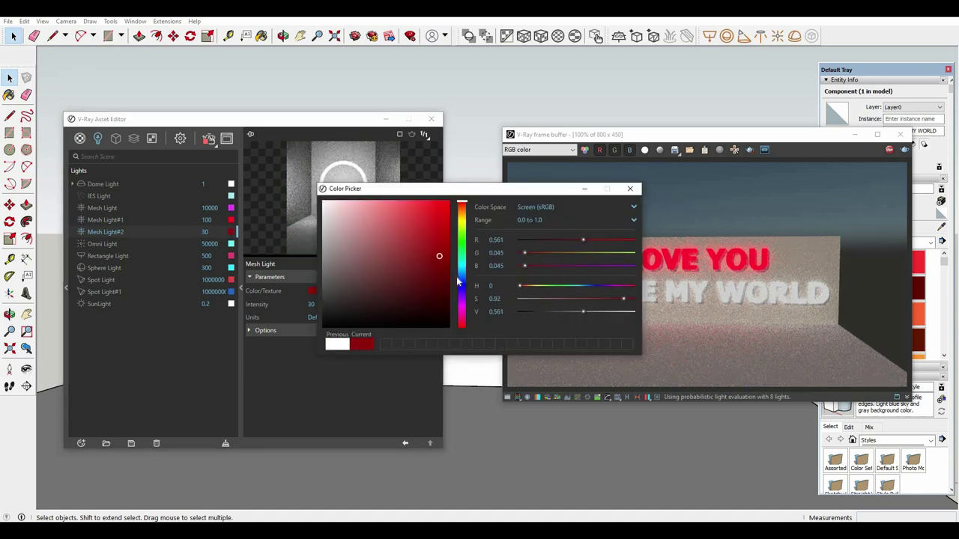
{"action": "left_click", "coordinate": [461, 282]}
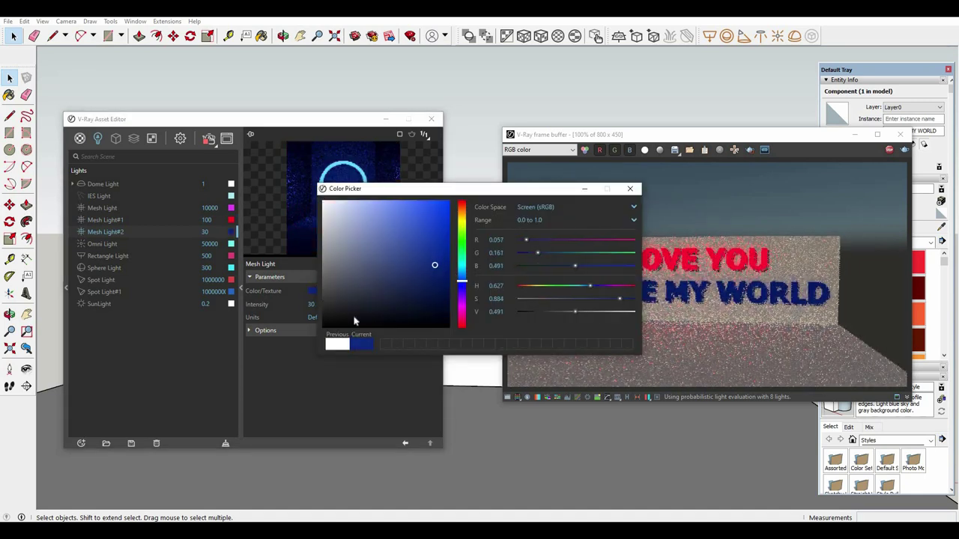
{"action": "left_click", "coordinate": [435, 266]}
{"action": "left_click_drag", "start_coordinate": [439, 252], "coordinate": [444, 240]}
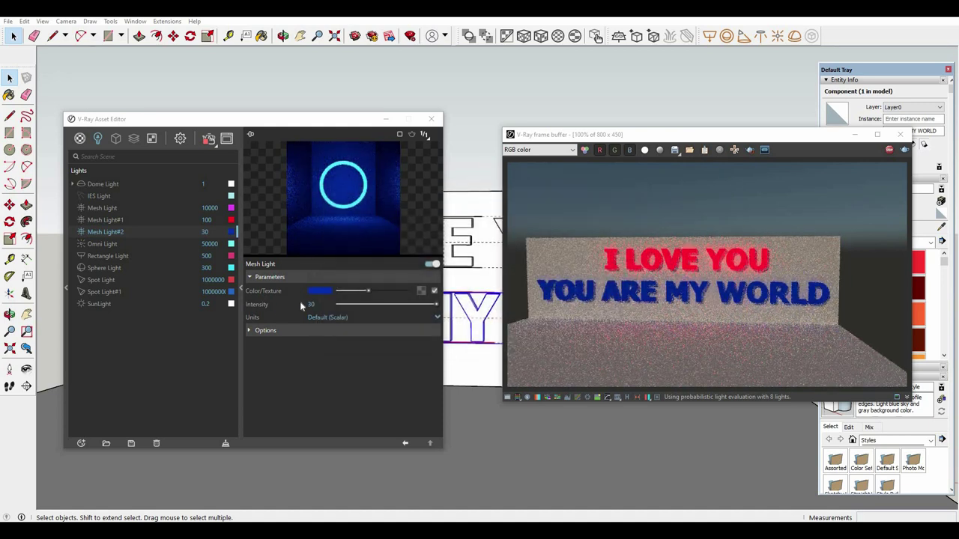
{"action": "type", "text": "100"}
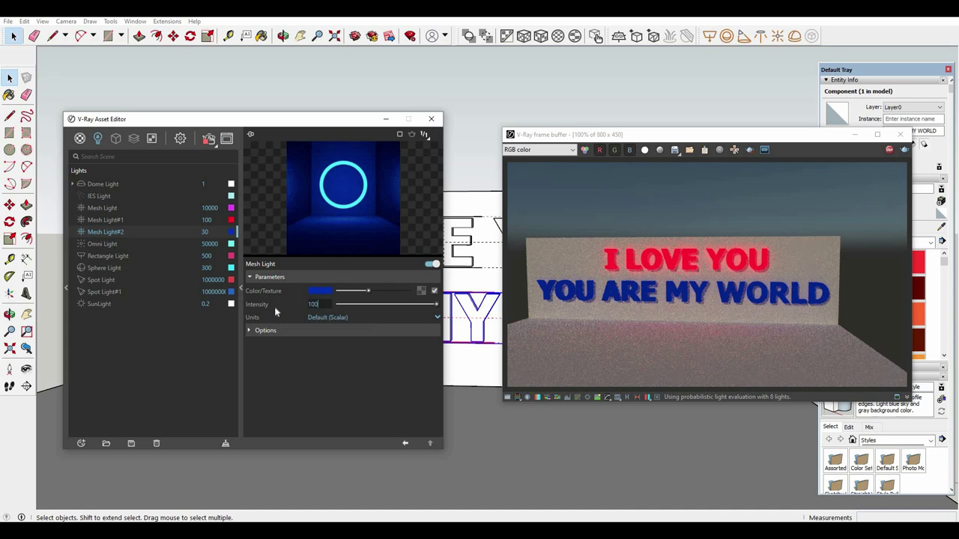
{"action": "key", "text": "Return"}
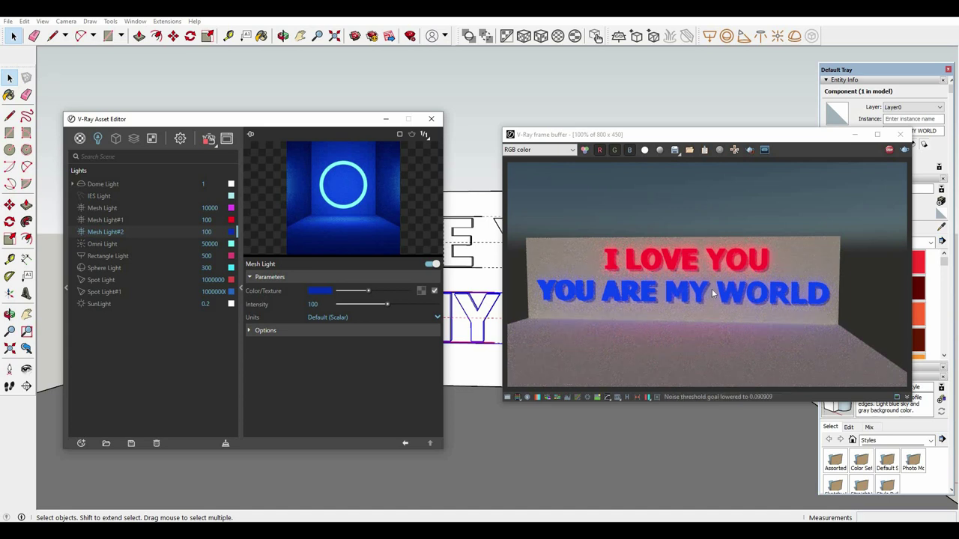
Zoom the V-Ray frame buffer on the text render, then return to the model view
{"action": "left_click", "coordinate": [712, 294]}
{"action": "scroll", "coordinate": [569, 319], "scroll_direction": "up", "scroll_amount": 2}
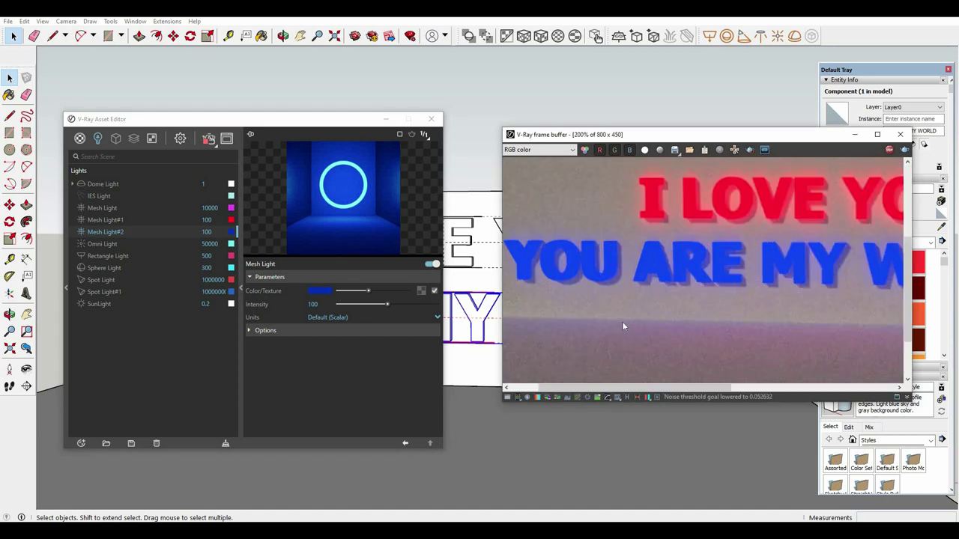
{"action": "scroll", "coordinate": [632, 321], "scroll_direction": "down", "scroll_amount": 2}
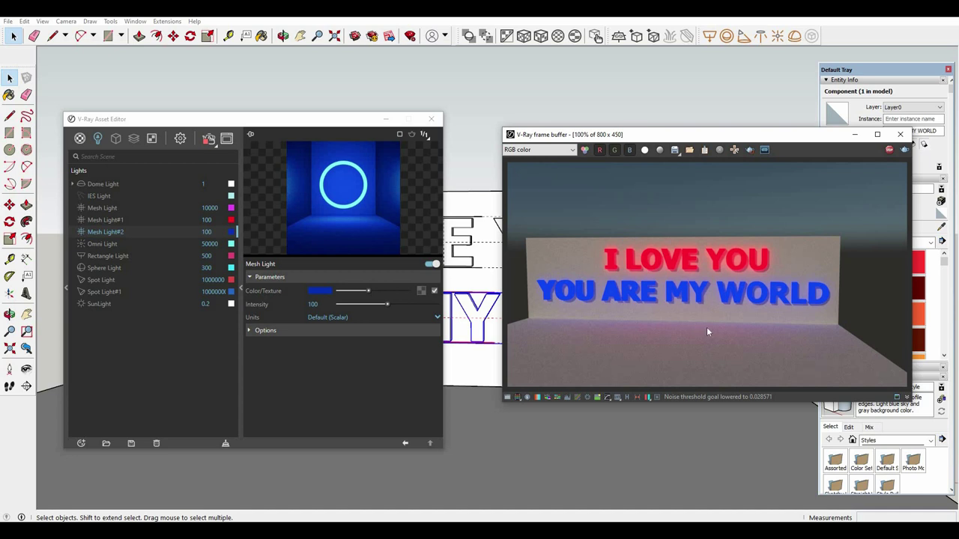
{"action": "left_click", "coordinate": [482, 302]}
{"action": "scroll", "coordinate": [472, 302], "scroll_direction": "up", "scroll_amount": 3}
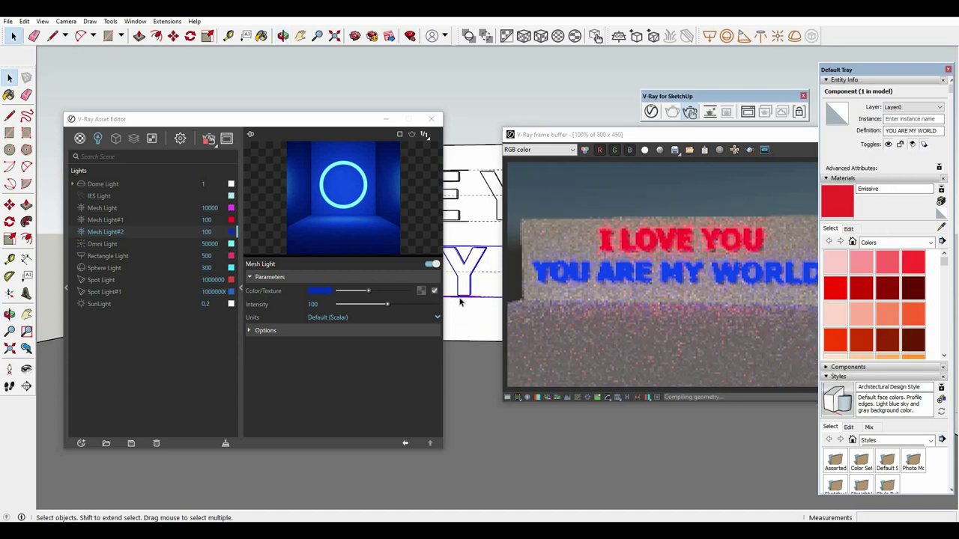
{"action": "scroll", "coordinate": [460, 299], "scroll_direction": "up", "scroll_amount": 1}
Close the Default Tray and re-orbit the camera to reframe the glowing text for saving
{"action": "left_click", "coordinate": [653, 322]}
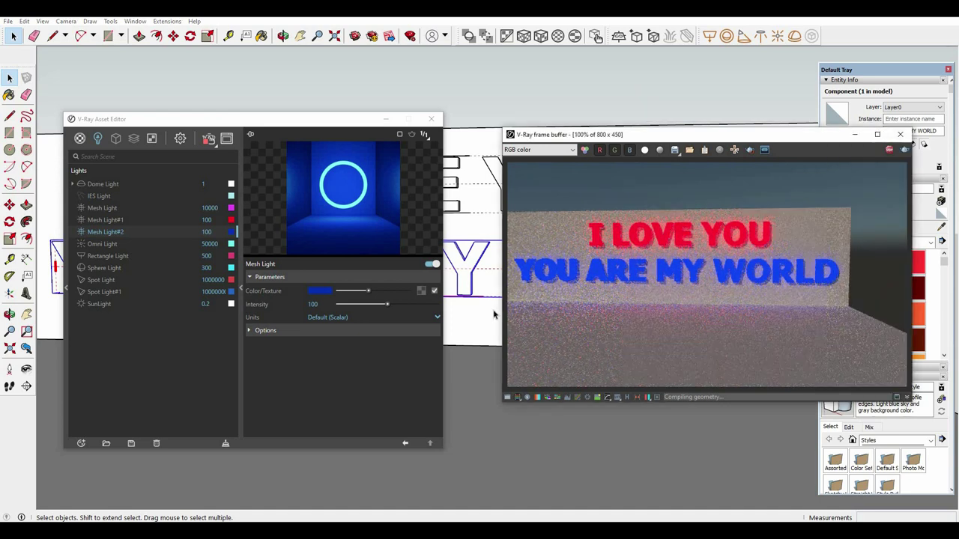
{"action": "middle_click_drag", "start_coordinate": [497, 312], "coordinate": [491, 318]}
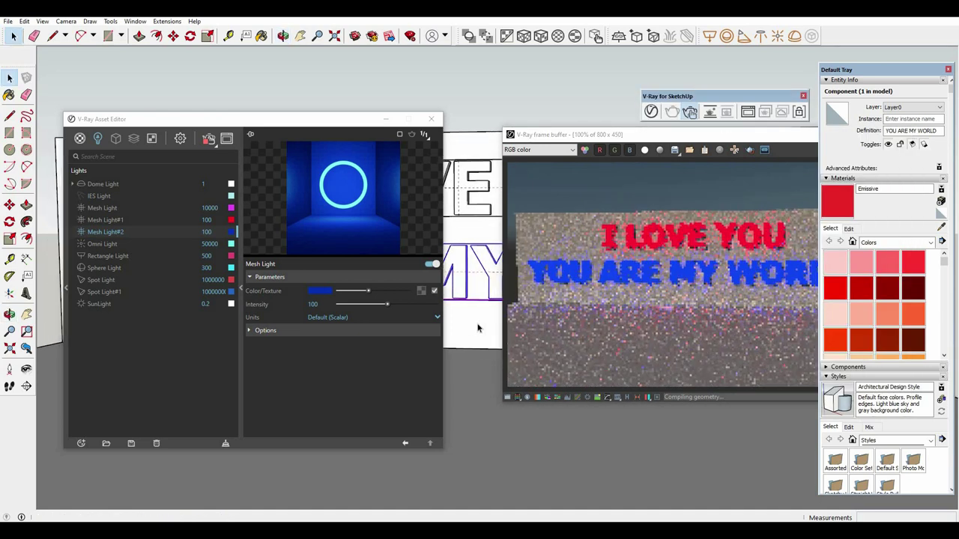
{"action": "left_click", "coordinate": [948, 68]}
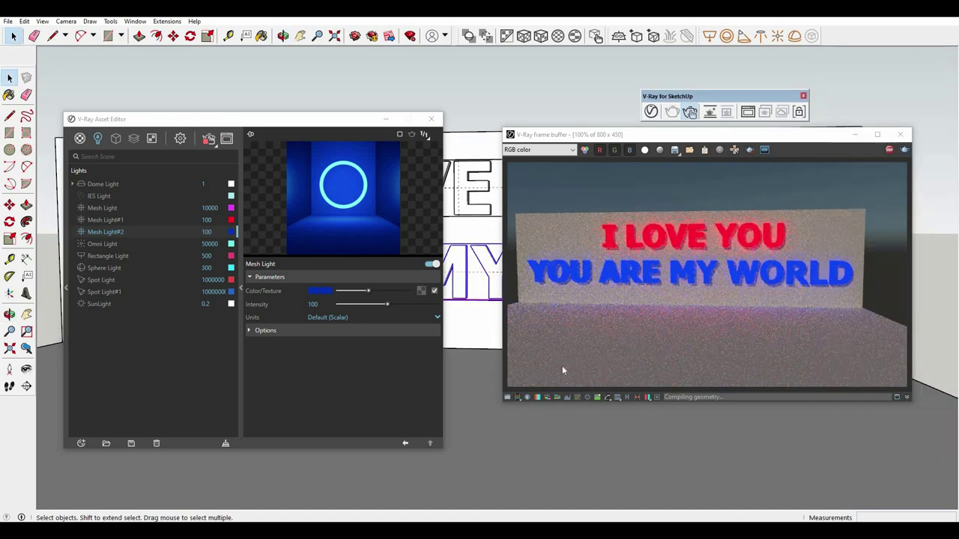
{"action": "mouse_move", "coordinate": [472, 347]}
{"action": "middle_mouse_down"}
{"action": "mouse_move", "coordinate": [480, 351]}
{"action": "mouse_move", "coordinate": [475, 336]}
{"action": "middle_mouse_up"}
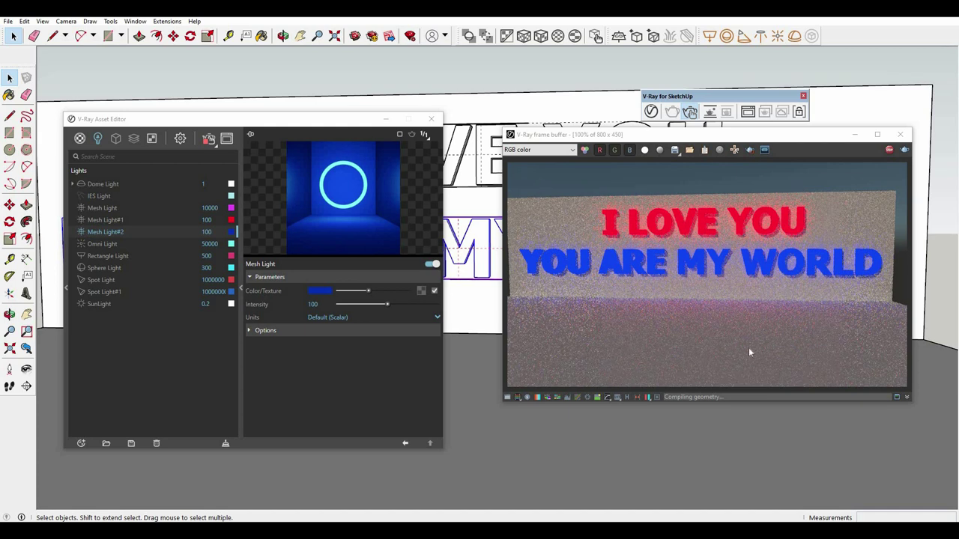
{"action": "middle_click_drag", "start_coordinate": [476, 318], "coordinate": [469, 361]}
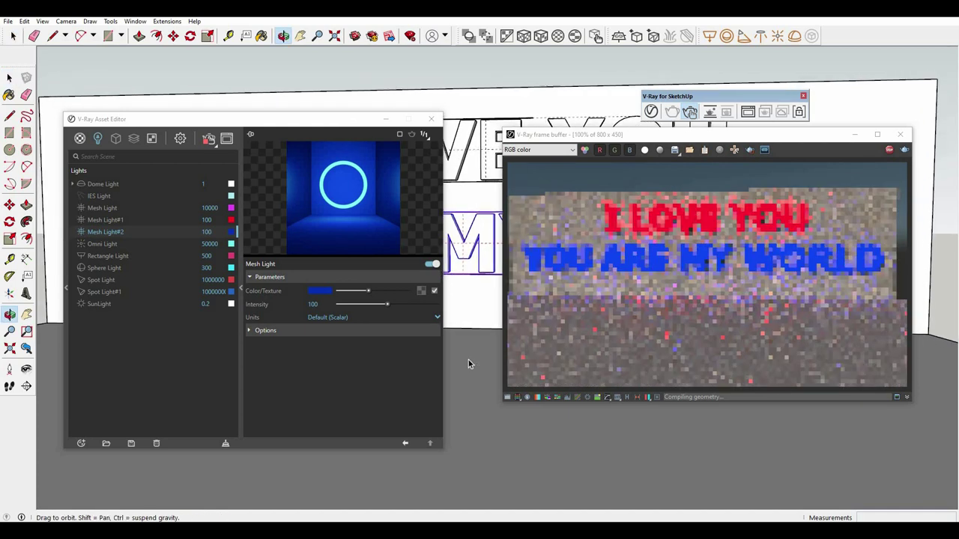
{"action": "middle_click_drag", "start_coordinate": [465, 307], "coordinate": [460, 317]}
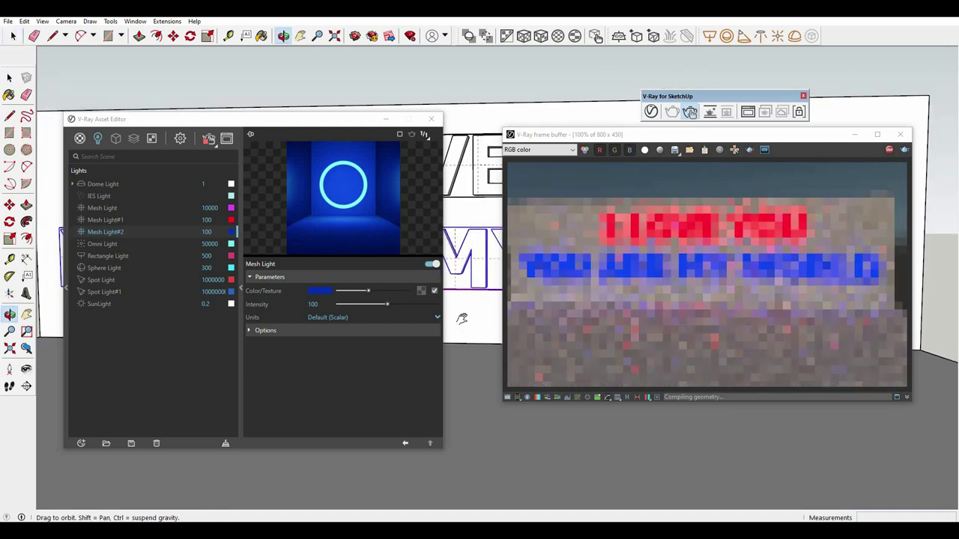
{"action": "key", "text": "space"}
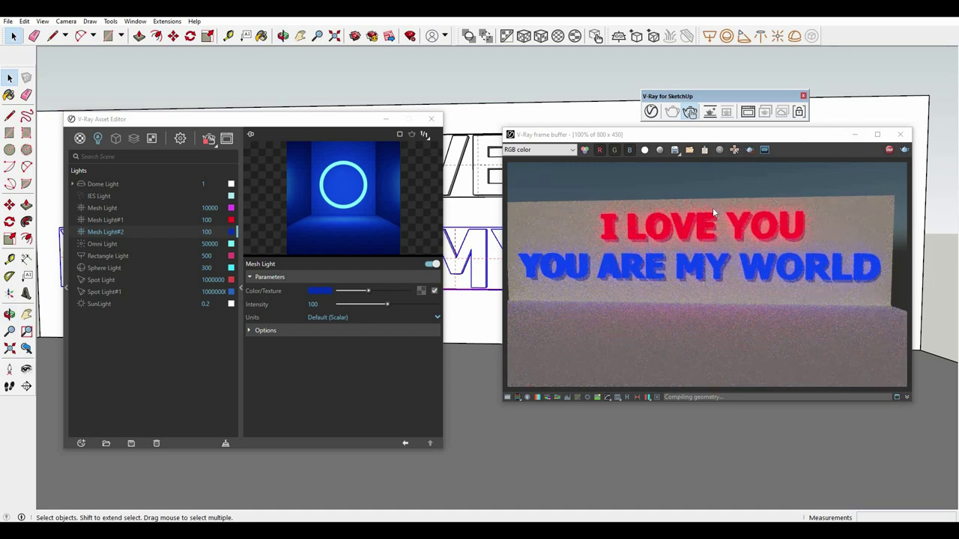
{"action": "left_click", "coordinate": [676, 152]}
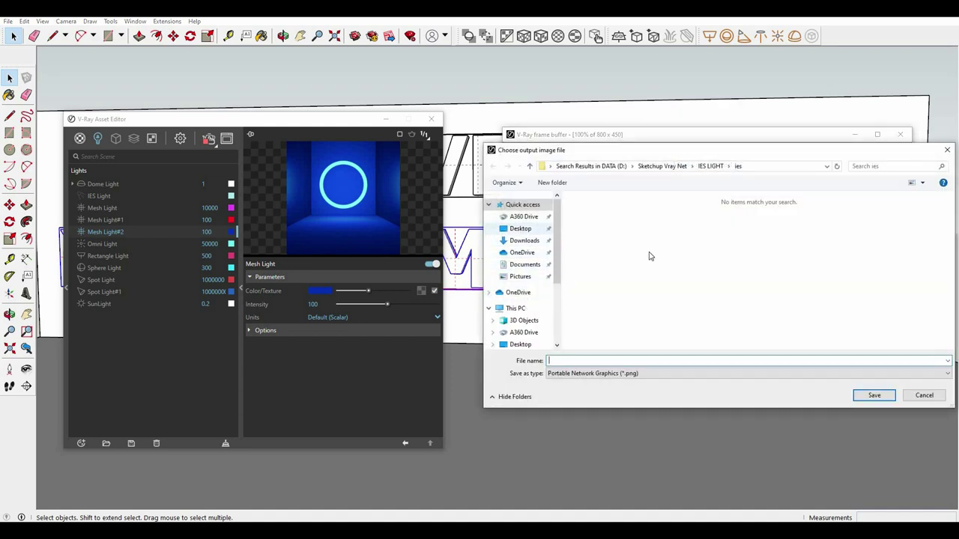
Save the text render as PNG 'uuuuuuuuuuuuu' on the Desktop and close the frame buffer
{"action": "left_click", "coordinate": [629, 360]}
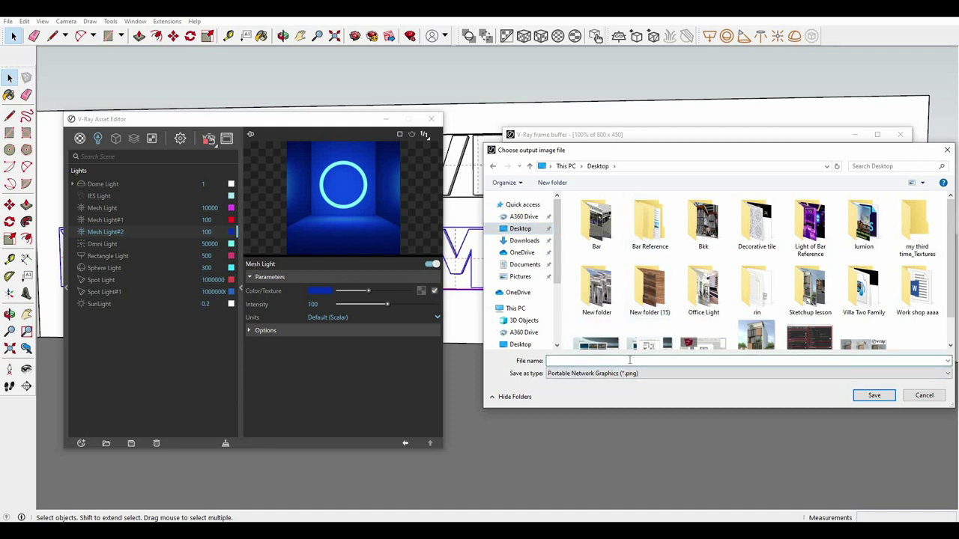
{"action": "type", "text": "uuuuuuuuuuuuu"}
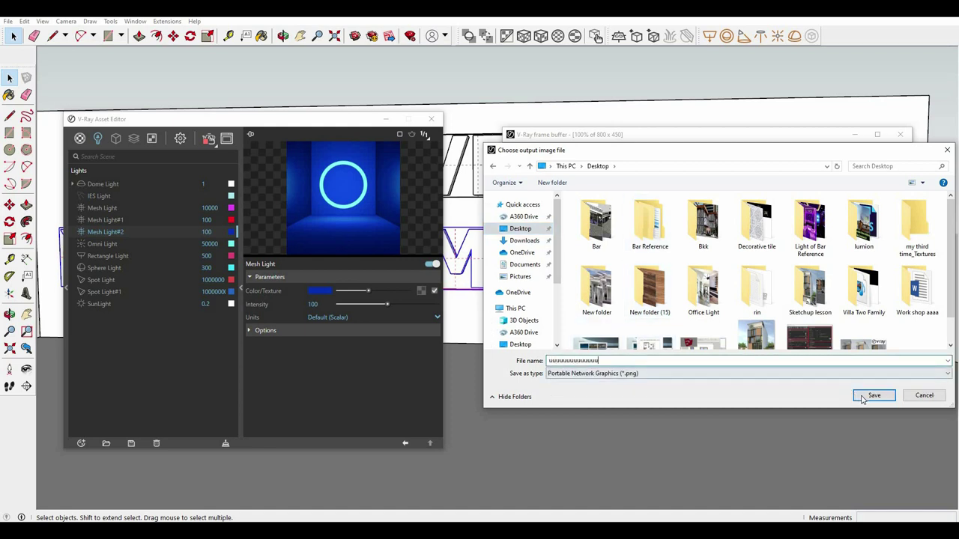
{"action": "key", "text": "Return"}
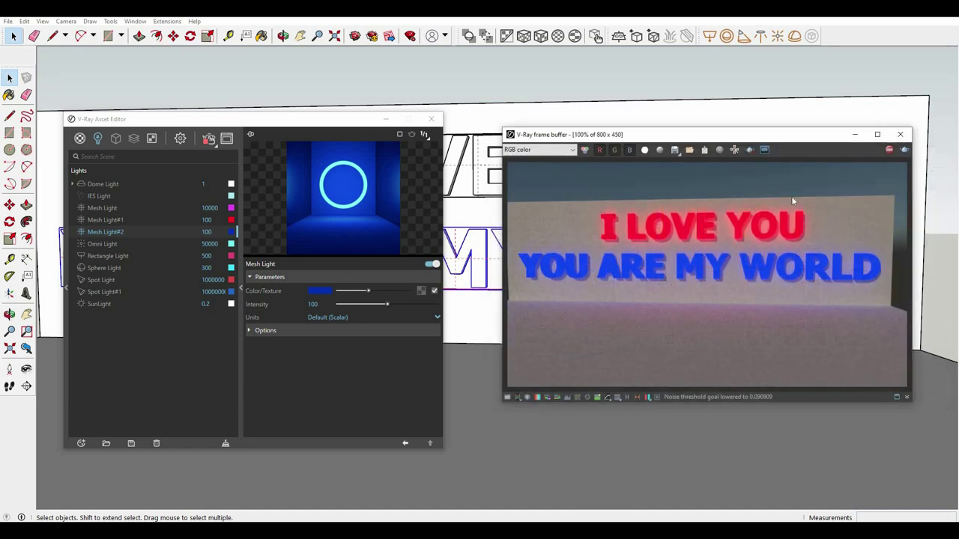
{"action": "left_click", "coordinate": [900, 134]}
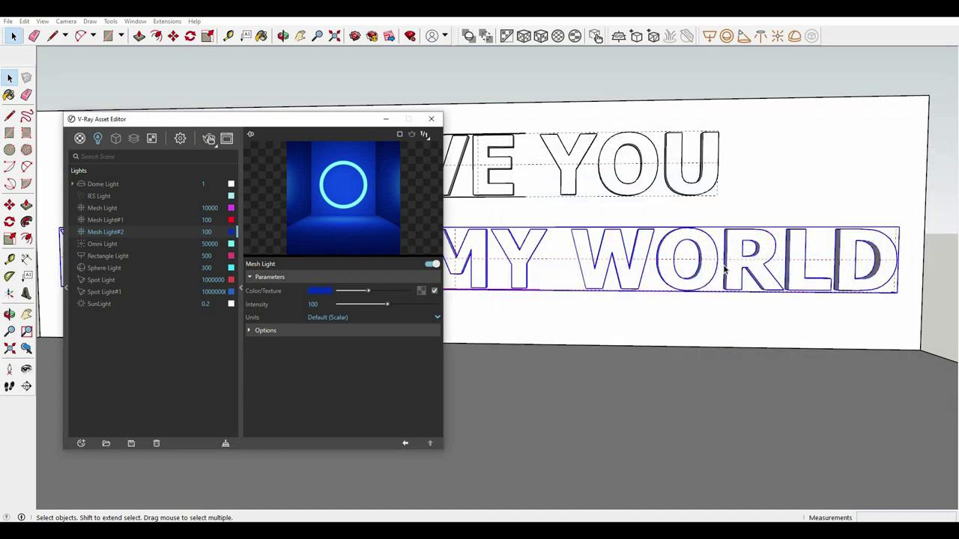